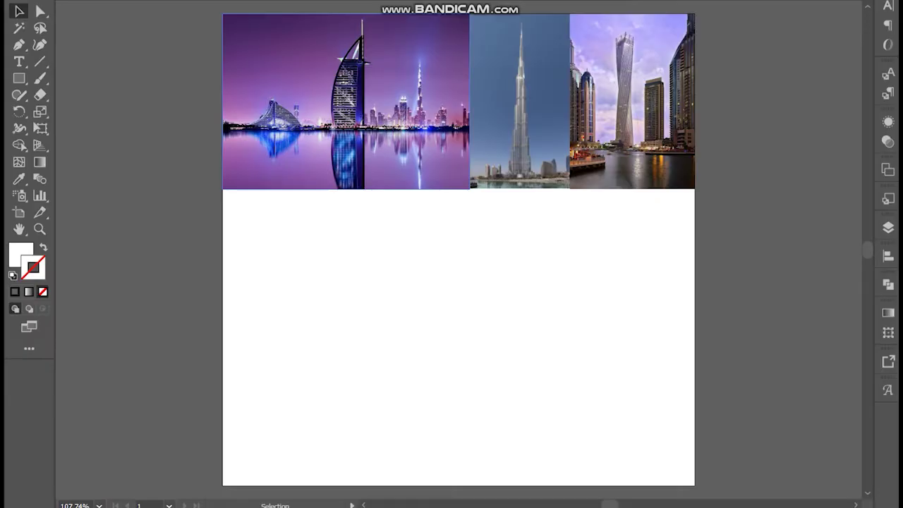
- Move the skyline photo to the centre of the artboard
{"action": "key", "text": "ctrl+shift+a"}
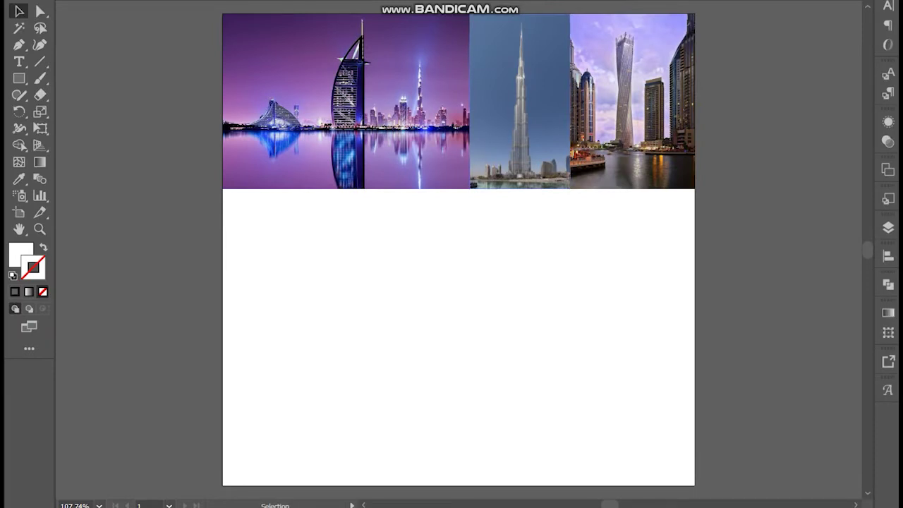
{"action": "left_click_drag", "start_coordinate": [460, 158], "coordinate": [564, 363]}
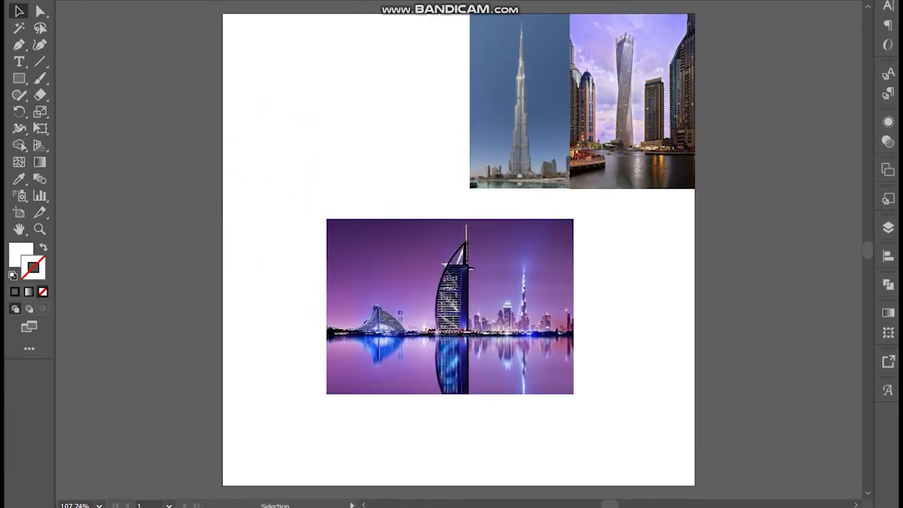
{"action": "key", "text": "ctrl+equal"}
{"action": "key", "text": "ctrl+equal"}
{"action": "key", "text": "ctrl+equal"}
{"action": "key", "text": "ctrl+equal"}
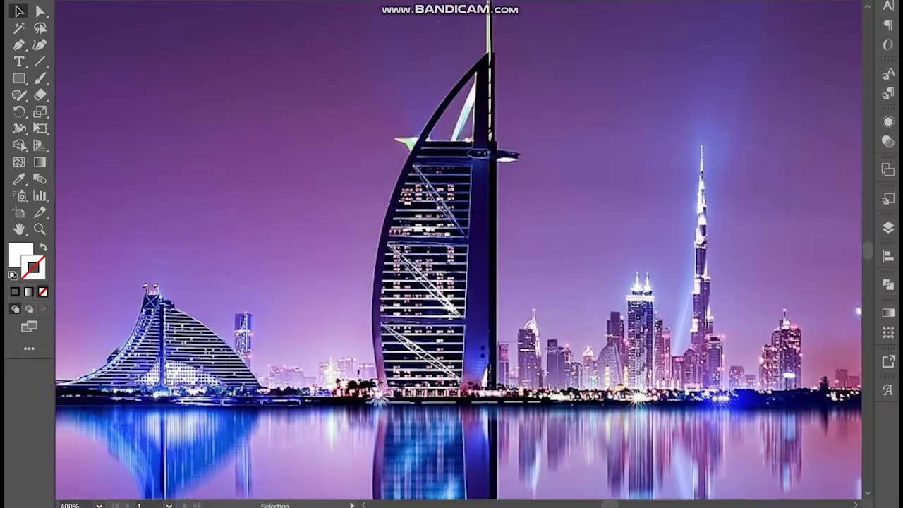
{"action": "key", "text": "ctrl+minus"}
{"action": "key", "text": "ctrl+minus"}
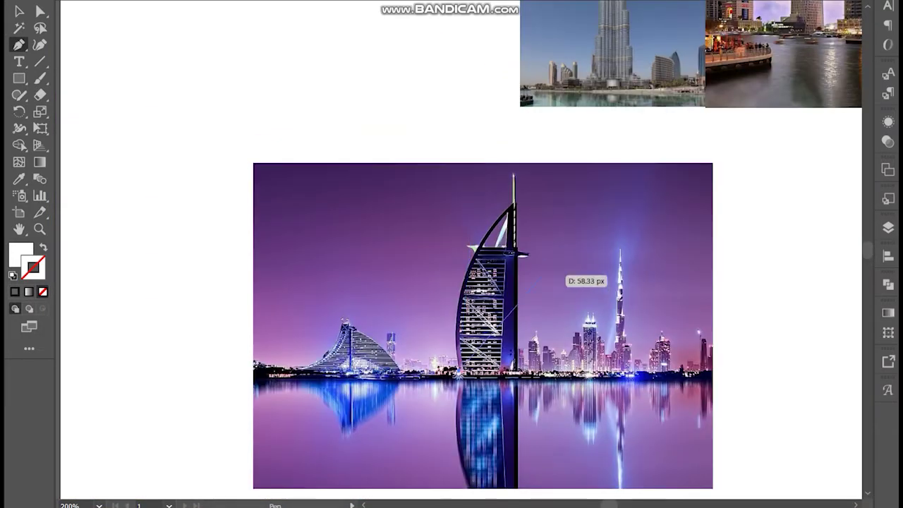
- Trace the Burj Al Arab sail outline with the Pen tool, fill set to None
{"action": "left_click_drag", "start_coordinate": [512, 202], "coordinate": [586, 137]}
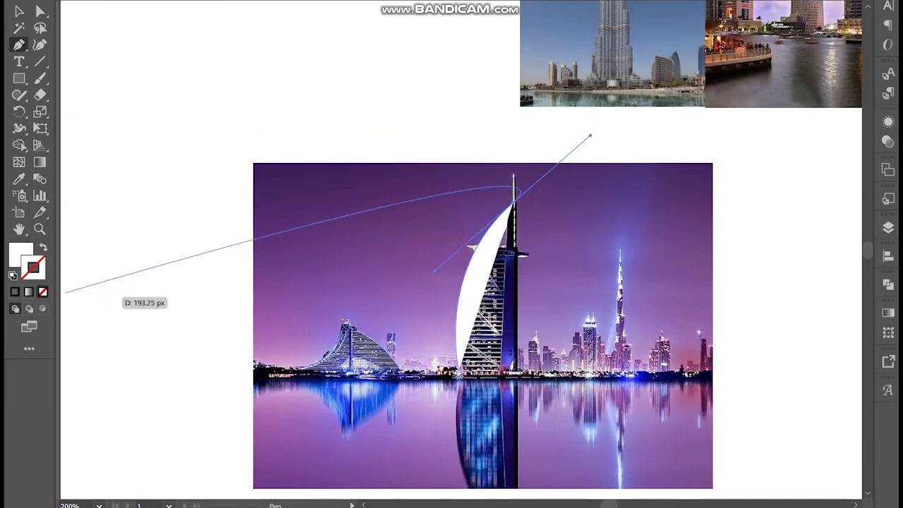
{"action": "key", "text": "/"}
{"action": "left_click", "coordinate": [512, 202]}
{"action": "key", "text": "ctrl+equal"}
{"action": "key", "text": "ctrl+equal"}
{"action": "key", "text": "ctrl+equal"}
{"action": "key", "text": "ctrl+equal"}
{"action": "key", "text": "ctrl+equal"}
{"action": "key", "text": "ctrl+equal"}
{"action": "key", "text": "ctrl+minus"}
{"action": "key", "text": "ctrl+minus"}
{"action": "key", "text": "ctrl+minus"}
{"action": "key", "text": "ctrl+minus"}
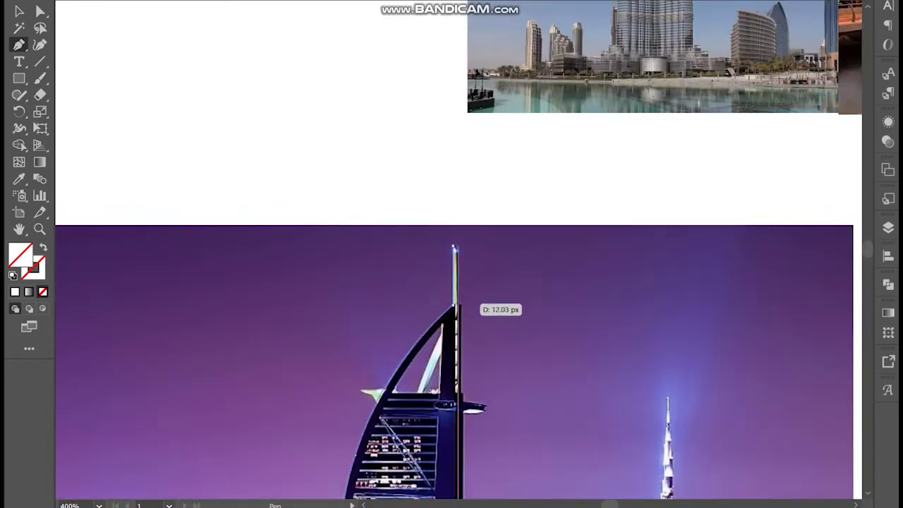
{"action": "left_click", "coordinate": [457, 305]}
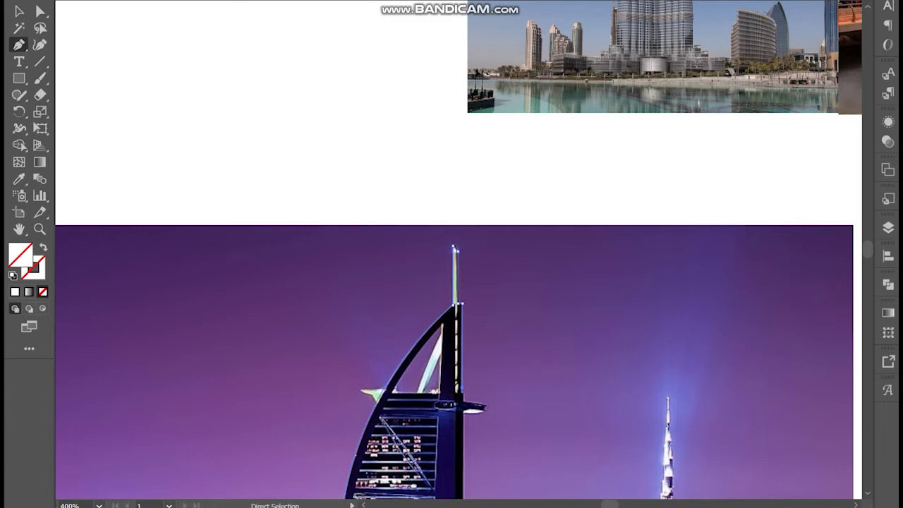
{"action": "key", "text": "ctrl+minus"}
{"action": "key", "text": "ctrl+minus"}
- Drag the sail outline off the photo to the right
{"action": "key", "text": "v"}
{"action": "key", "text": "x"}
{"action": "left_click_drag", "start_coordinate": [454, 181], "coordinate": [727, 204]}
{"action": "key", "text": "a"}
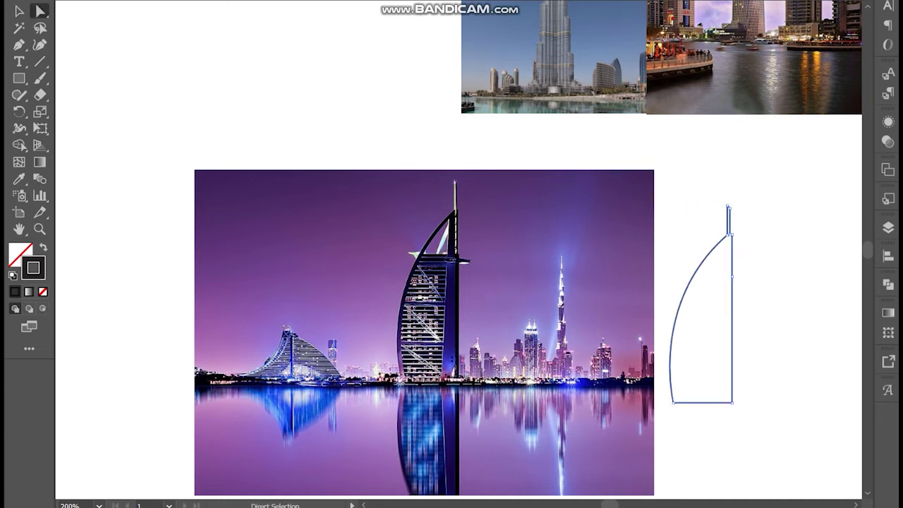
{"action": "left_click", "coordinate": [727, 206]}
{"action": "key", "text": "ctrl+shift+a"}
- Move the Burj Khalifa photo down to the middle of the artboard
{"action": "left_click", "coordinate": [887, 227]}
{"action": "left_click", "coordinate": [760, 195]}
{"action": "left_click", "coordinate": [888, 227]}
{"action": "left_click_drag", "start_coordinate": [585, 183], "coordinate": [529, 381]}
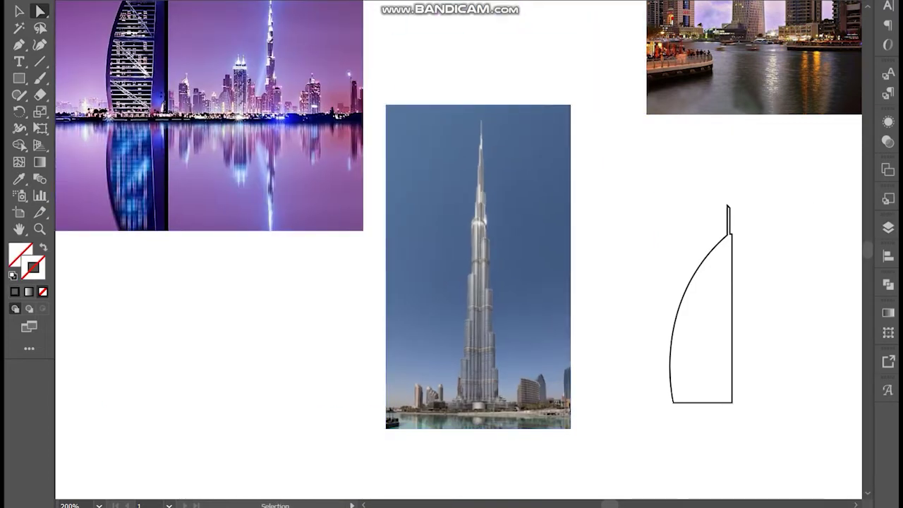
- Start the Burj Khalifa outline with anchors up its left side and tier corners
{"action": "key", "text": "ctrl+shift+a"}
{"action": "key", "text": "ctrl+equal"}
{"action": "key", "text": "ctrl+equal"}
{"action": "key", "text": "ctrl+equal"}
{"action": "scroll", "coordinate": [519, 250], "scroll_direction": "down", "scroll_amount": 5}
{"action": "key", "text": "p"}
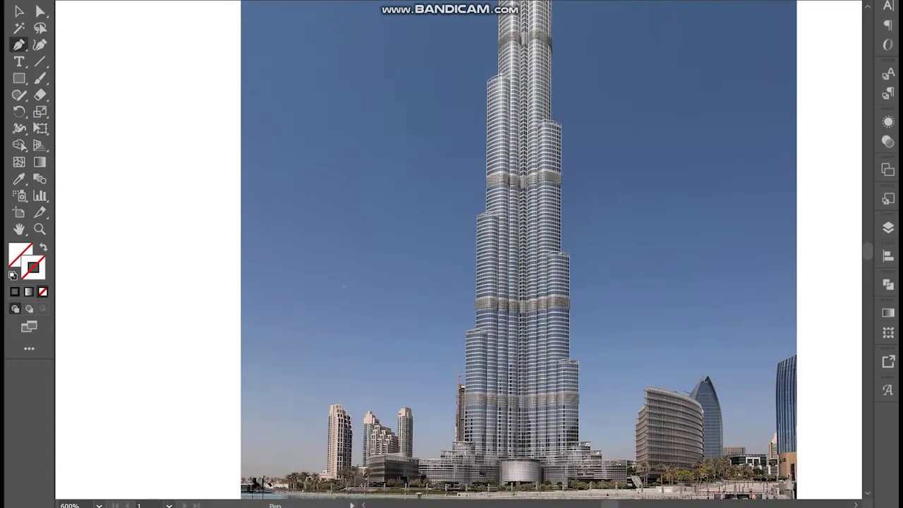
{"action": "left_click", "coordinate": [464, 331]}
{"action": "left_click", "coordinate": [477, 217]}
{"action": "left_click", "coordinate": [466, 330]}
{"action": "left_click", "coordinate": [486, 77]}
- Continue the outline to the spire tip, down the right edge, and close it bottom-left
{"action": "scroll", "coordinate": [489, 88], "scroll_direction": "up", "scroll_amount": 3}
{"action": "left_click", "coordinate": [499, 130]}
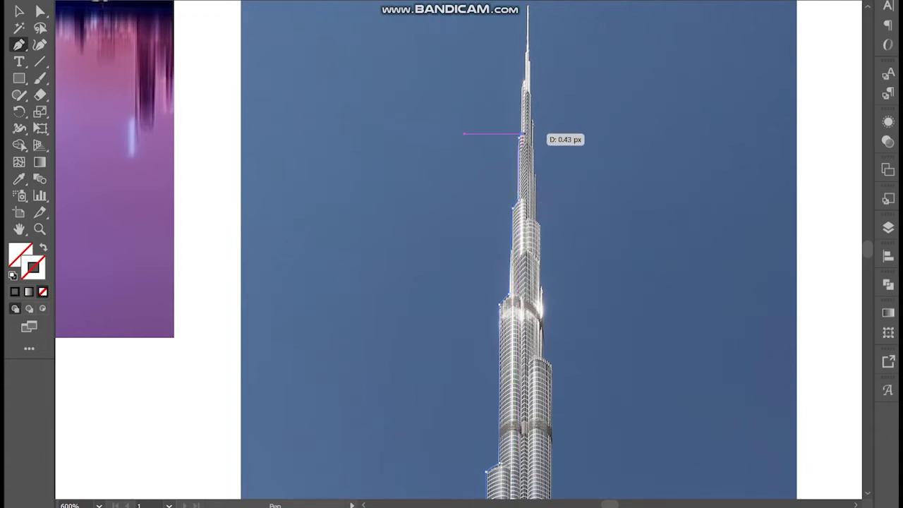
{"action": "scroll", "coordinate": [521, 137], "scroll_direction": "up", "scroll_amount": 2}
{"action": "left_click_drag", "start_coordinate": [527, 154], "coordinate": [545, 369]}
{"action": "left_click", "coordinate": [544, 424]}
{"action": "scroll", "coordinate": [552, 402], "scroll_direction": "down", "scroll_amount": 2}
{"action": "left_click", "coordinate": [548, 432]}
{"action": "scroll", "coordinate": [550, 430], "scroll_direction": "down", "scroll_amount": 2}
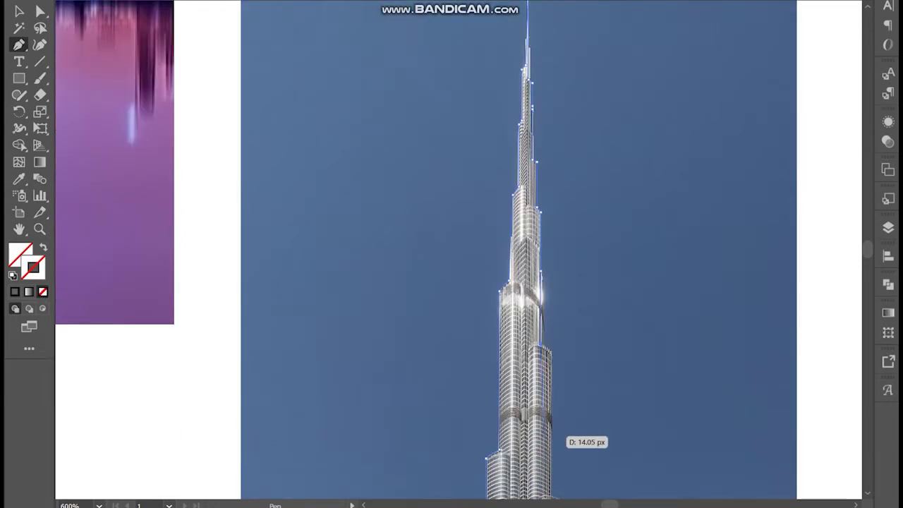
{"action": "scroll", "coordinate": [551, 429], "scroll_direction": "down", "scroll_amount": 7}
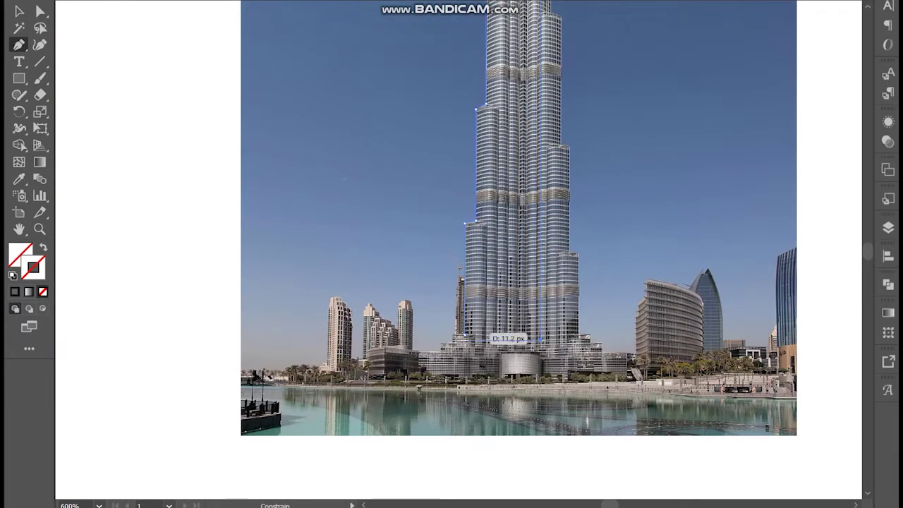
{"action": "left_click", "coordinate": [463, 334]}
{"action": "key", "text": "v"}
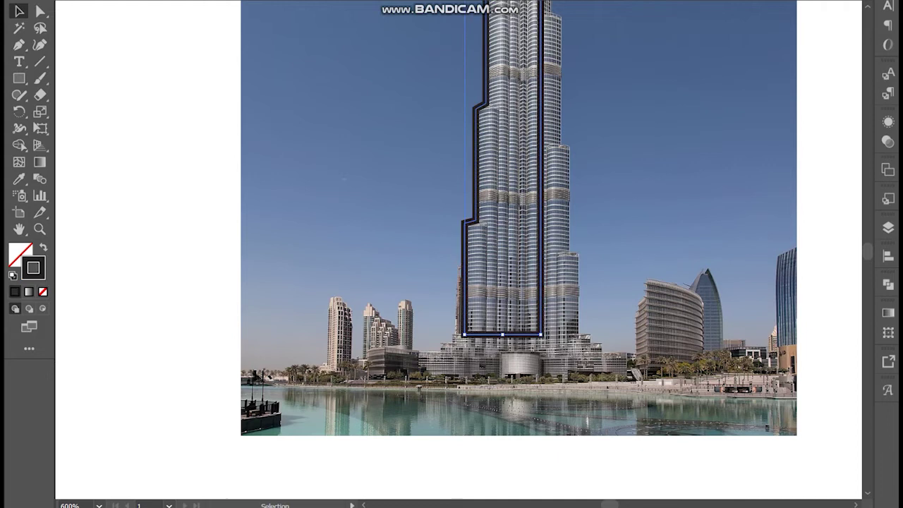
- Move the Burj Khalifa outline beside the sail outline and stretch it taller
{"action": "key", "text": "ctrl+1"}
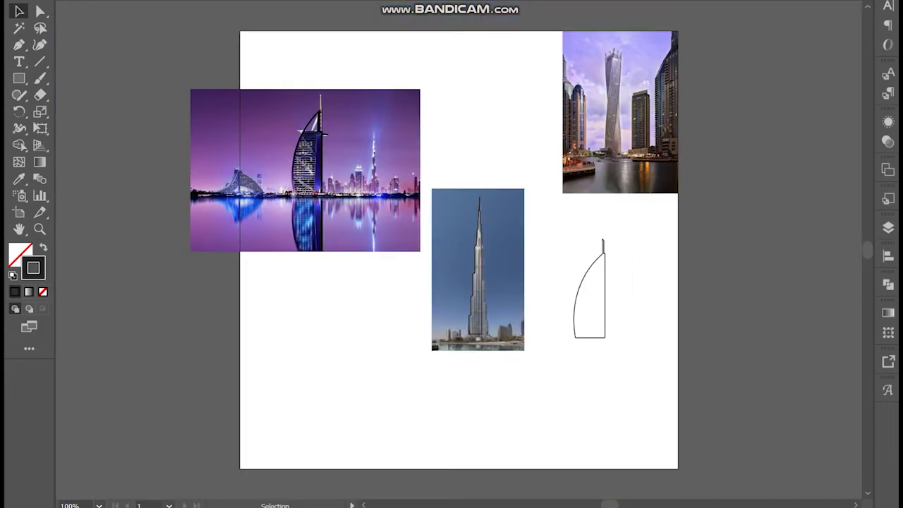
{"action": "mouse_move", "coordinate": [472, 267]}
{"action": "left_mouse_down"}
{"action": "mouse_move", "coordinate": [622, 282]}
{"action": "mouse_move", "coordinate": [611, 285]}
{"action": "left_mouse_up"}
{"action": "key", "text": "ctrl+shift+a"}
{"action": "left_click", "coordinate": [618, 308]}
{"action": "key", "text": "Caps_Lock"}
{"action": "left_click_drag", "start_coordinate": [612, 200], "coordinate": [619, 153]}
{"action": "key", "text": "Caps_Lock"}
{"action": "left_click_drag", "start_coordinate": [619, 245], "coordinate": [606, 307]}
{"action": "key", "text": "ctrl+shift+a"}
- Select the Burj Khalifa outline's upper anchors and nudge them down
{"action": "key", "text": "a"}
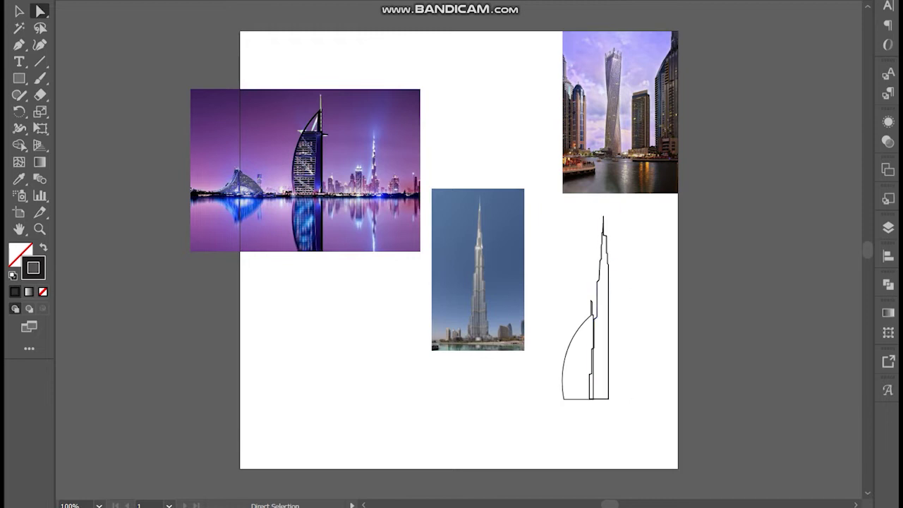
{"action": "left_click", "coordinate": [607, 233]}
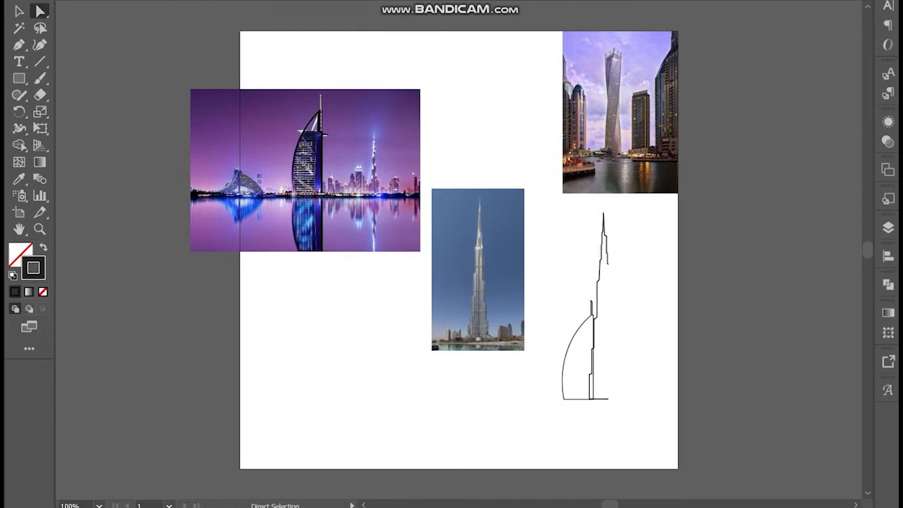
{"action": "left_click", "coordinate": [592, 338]}
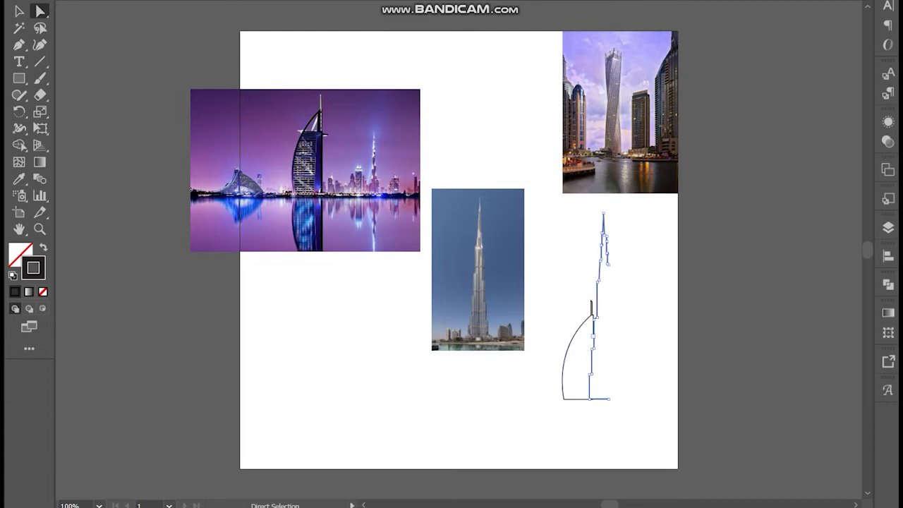
{"action": "left_click_drag", "start_coordinate": [636, 300], "coordinate": [636, 300]}
{"action": "key", "text": "shift+Down"}
{"action": "key", "text": "shift+Down"}
{"action": "key", "text": "shift+Down"}
{"action": "key", "text": "shift+Down"}
- Move the marina photo onto the Burj Khalifa photo and begin curving the Cayan Tower path
{"action": "key", "text": "shift+Up"}
{"action": "key", "text": "shift+Up"}
{"action": "left_click_drag", "start_coordinate": [650, 159], "coordinate": [507, 316]}
{"action": "key", "text": "ctrl+plus"}
{"action": "key", "text": "ctrl+plus"}
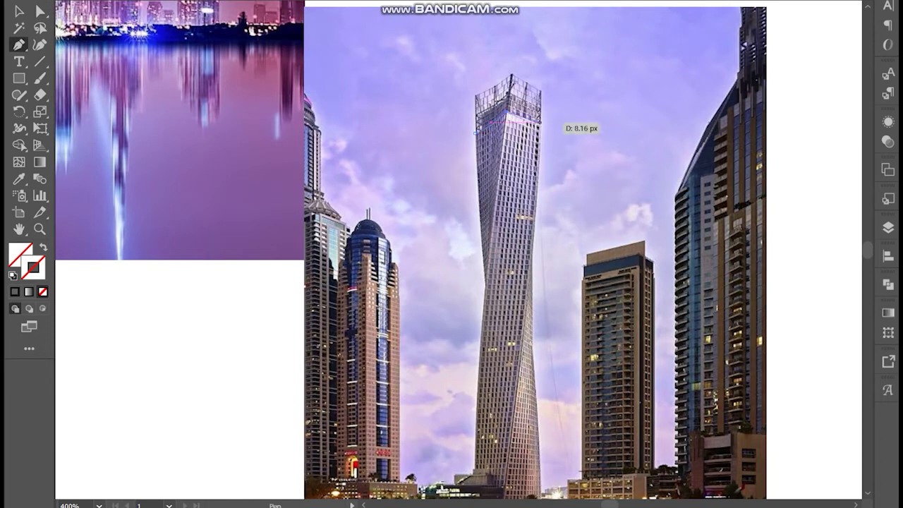
{"action": "left_click_drag", "start_coordinate": [540, 124], "coordinate": [541, 124]}
{"action": "left_click_drag", "start_coordinate": [535, 268], "coordinate": [536, 345]}
{"action": "mouse_move", "coordinate": [522, 365]}
{"action": "left_mouse_down"}
{"action": "mouse_move", "coordinate": [504, 479]}
{"action": "mouse_move", "coordinate": [545, 468]}
{"action": "left_mouse_up"}
{"action": "left_click_drag", "start_coordinate": [541, 323], "coordinate": [542, 415]}
{"action": "left_click_drag", "start_coordinate": [534, 307], "coordinate": [565, 299]}
- Trace the Cayan Tower's left and right edges with curves and adjust an anchor
{"action": "key", "text": "a"}
{"action": "key", "text": "ctrl+shift+a"}
{"action": "key", "text": "p"}
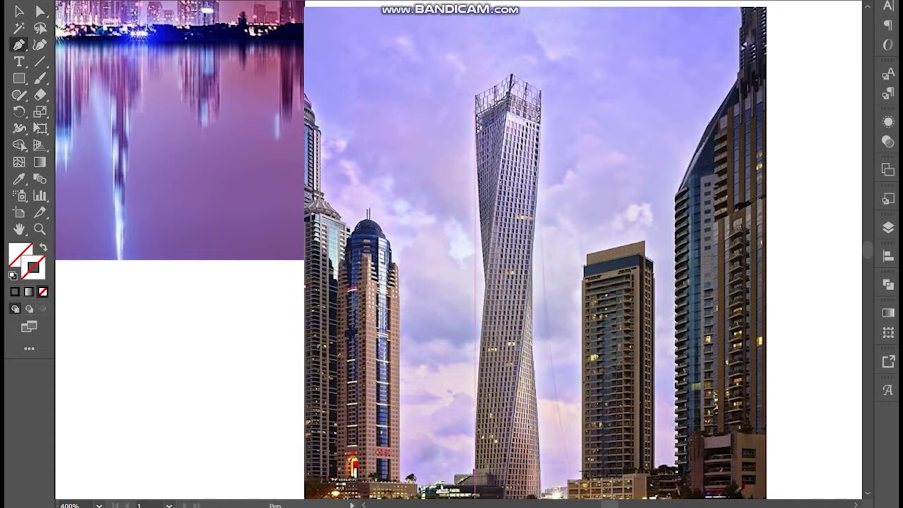
{"action": "left_click_drag", "start_coordinate": [474, 131], "coordinate": [501, 227]}
{"action": "left_click_drag", "start_coordinate": [491, 281], "coordinate": [502, 283]}
{"action": "mouse_move", "coordinate": [539, 211]}
{"action": "left_mouse_down"}
{"action": "mouse_move", "coordinate": [534, 310]}
{"action": "mouse_move", "coordinate": [534, 296]}
{"action": "mouse_move", "coordinate": [452, 288]}
{"action": "left_mouse_up"}
{"action": "key", "text": "v"}
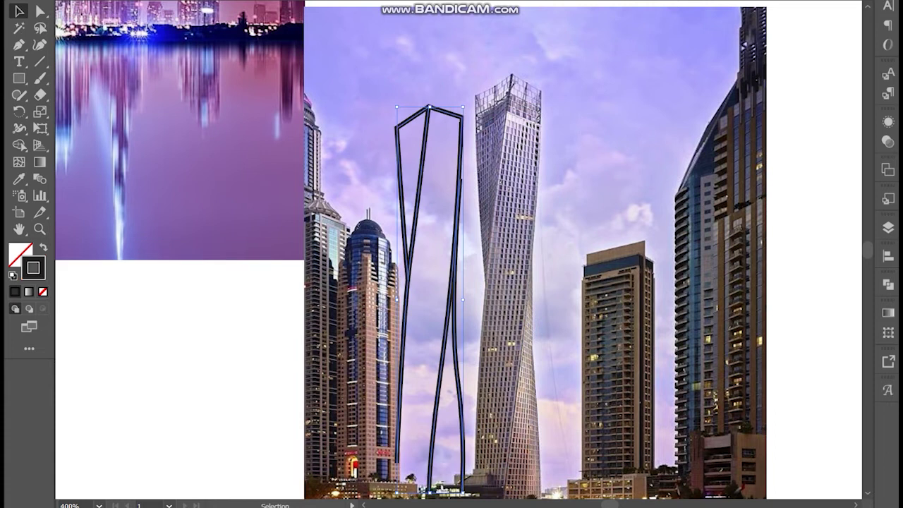
{"action": "key", "text": "a"}
{"action": "left_click_drag", "start_coordinate": [460, 183], "coordinate": [460, 184]}
- Move the twisted tower outline off the Cayan photo to sit beside the Burj drawing
{"action": "key", "text": "v"}
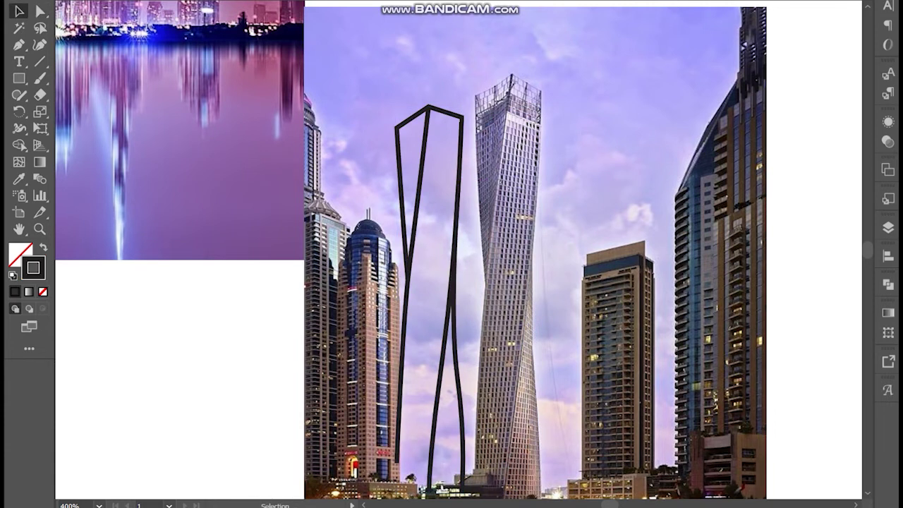
{"action": "right_click", "coordinate": [447, 196]}
{"action": "key", "text": "Escape"}
{"action": "key", "text": "a"}
{"action": "key", "text": "ctrl+0"}
{"action": "key", "text": "v"}
{"action": "left_click_drag", "start_coordinate": [447, 317], "coordinate": [572, 382]}
{"action": "left_click_drag", "start_coordinate": [573, 381], "coordinate": [699, 445]}
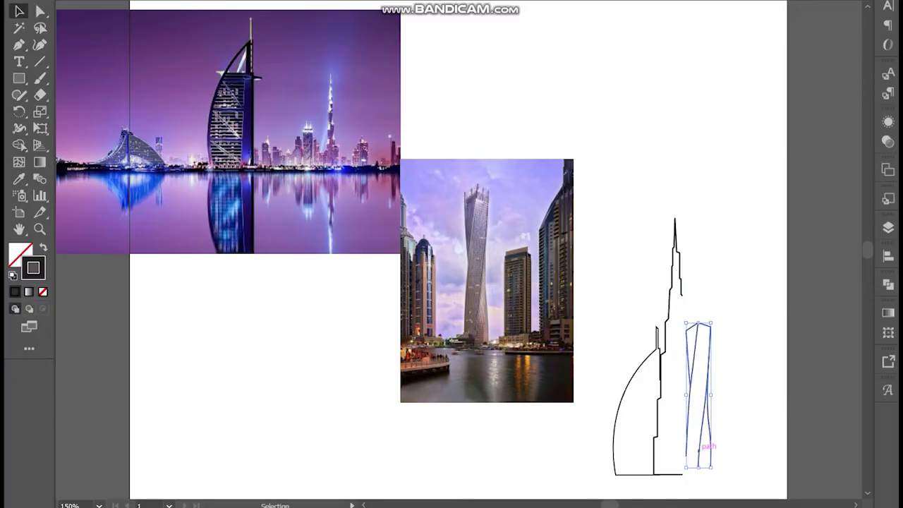
- Resize the tower outline to fit, extend the ground line right, and adjust its edge
{"action": "left_click_drag", "start_coordinate": [698, 323], "coordinate": [681, 282]}
{"action": "left_click_drag", "start_coordinate": [715, 479], "coordinate": [718, 491]}
{"action": "left_click_drag", "start_coordinate": [698, 282], "coordinate": [711, 381]}
{"action": "key", "text": "a"}
{"action": "mouse_move", "coordinate": [684, 474]}
{"action": "left_mouse_down"}
{"action": "mouse_move", "coordinate": [733, 475]}
{"action": "mouse_move", "coordinate": [698, 474]}
{"action": "left_mouse_up"}
{"action": "left_click", "coordinate": [715, 487]}
{"action": "left_click_drag", "start_coordinate": [714, 434], "coordinate": [714, 437]}
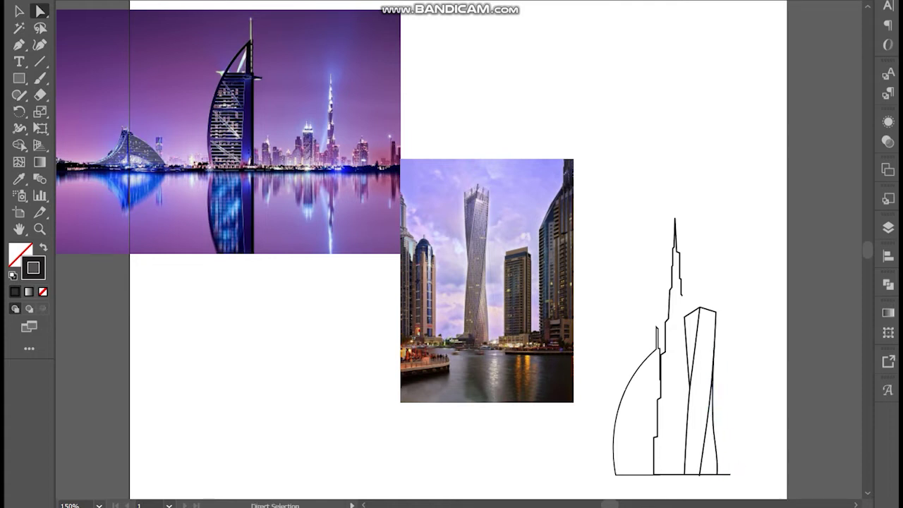
- Extend the ground line left past the sail base and lower the Burj outline's open endpoint
{"action": "left_click", "coordinate": [700, 473]}
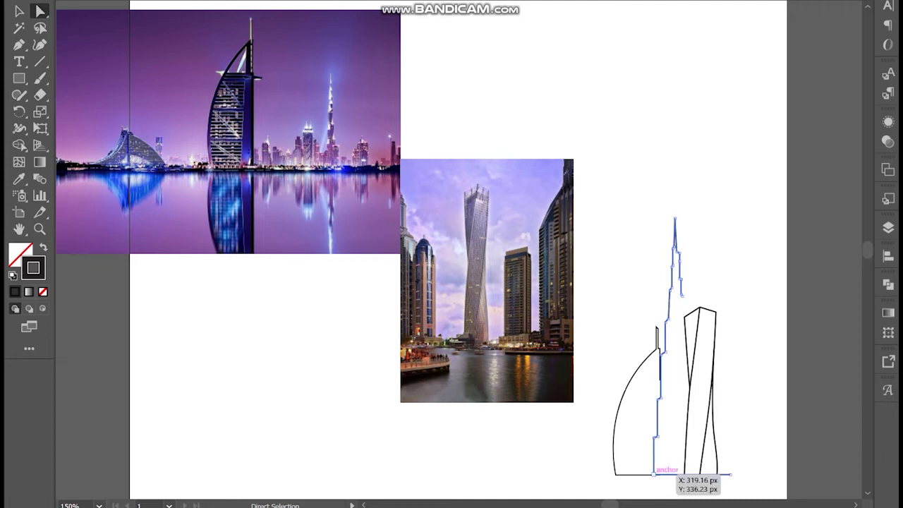
{"action": "left_click", "coordinate": [655, 474]}
{"action": "left_click_drag", "start_coordinate": [655, 474], "coordinate": [579, 475]}
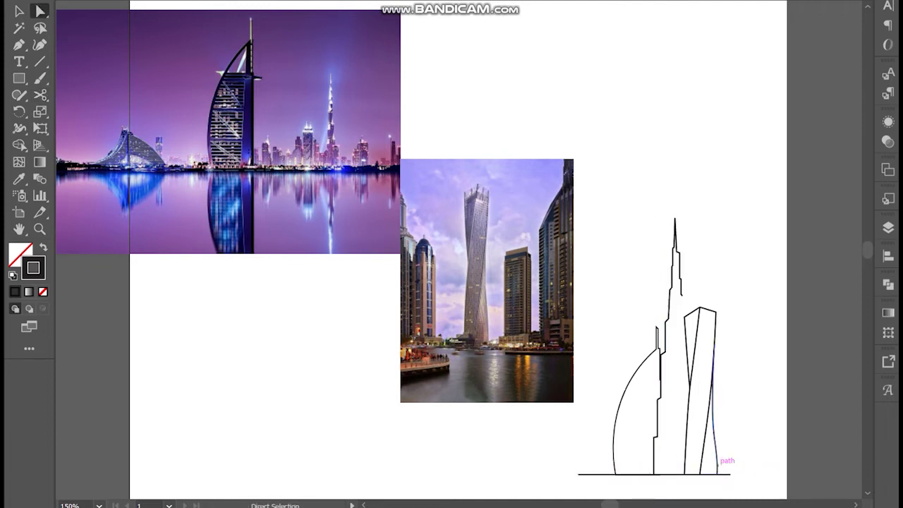
{"action": "left_click_drag", "start_coordinate": [680, 295], "coordinate": [681, 316]}
{"action": "left_click", "coordinate": [694, 316]}
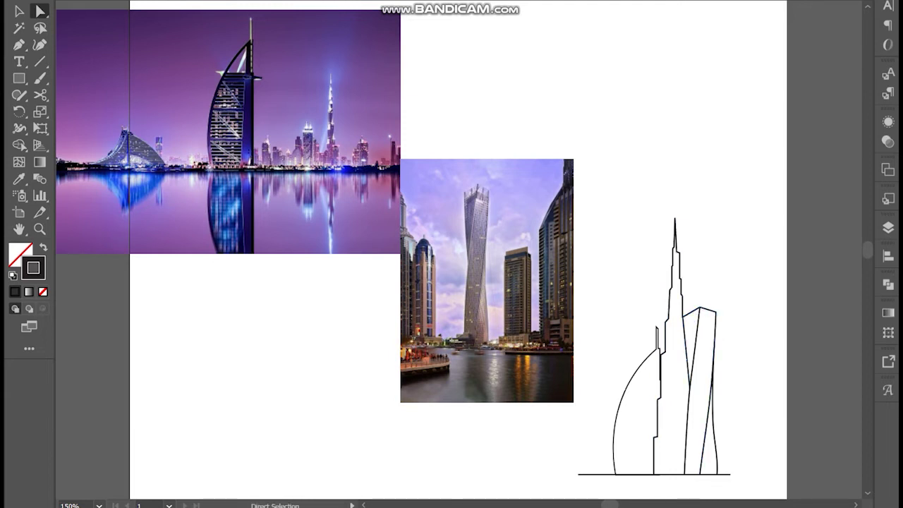
- Reorder the Cayan photo below the skyline photo in the Layers list
{"action": "key", "text": "p"}
{"action": "key", "text": "v"}
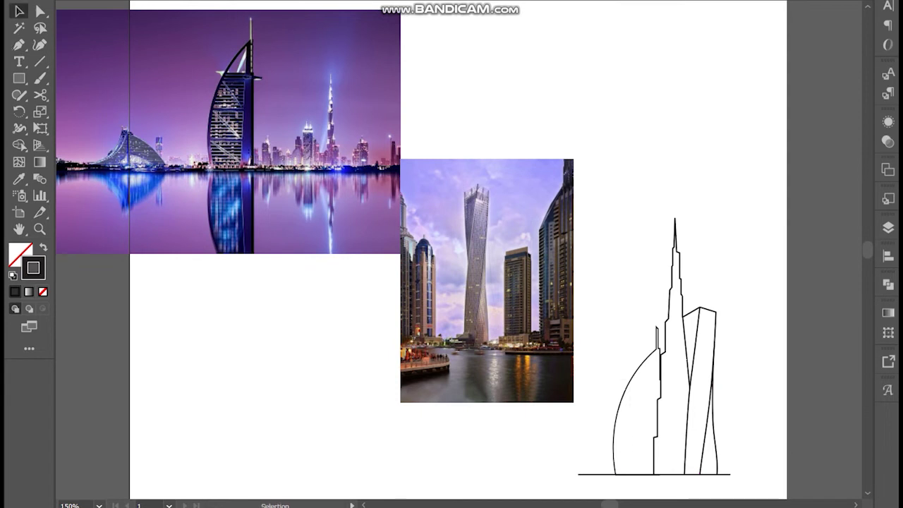
{"action": "key", "text": "F7"}
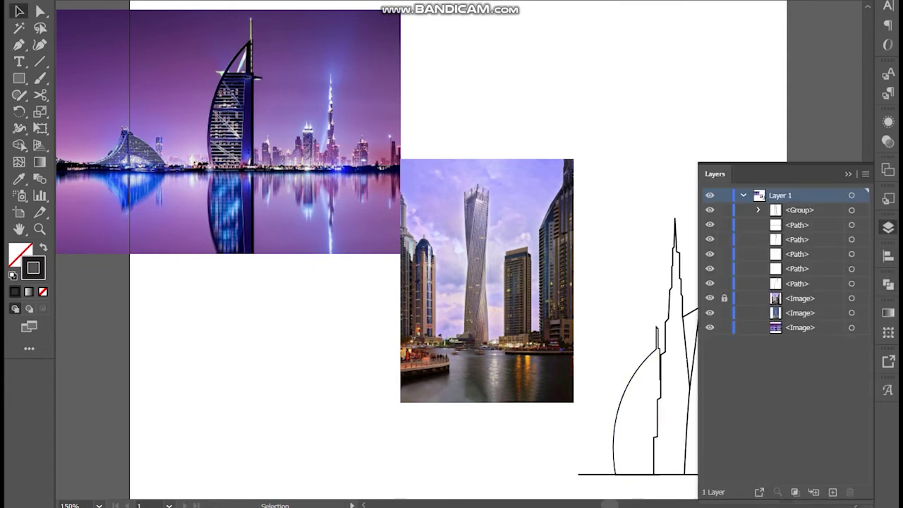
{"action": "left_click_drag", "start_coordinate": [527, 288], "coordinate": [256, 390]}
{"action": "key", "text": "F7"}
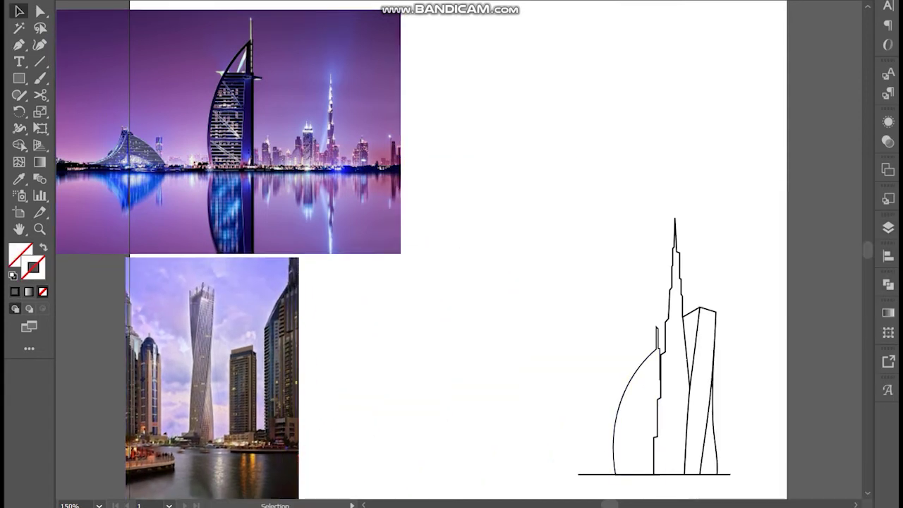
- Shift the three-tower line drawing left and up, adjusting the tower's right edge
{"action": "mouse_move", "coordinate": [741, 491]}
{"action": "left_mouse_down"}
{"action": "mouse_move", "coordinate": [699, 343]}
{"action": "mouse_move", "coordinate": [579, 317]}
{"action": "left_mouse_up"}
{"action": "key", "text": "a"}
{"action": "left_click_drag", "start_coordinate": [604, 427], "coordinate": [594, 319]}
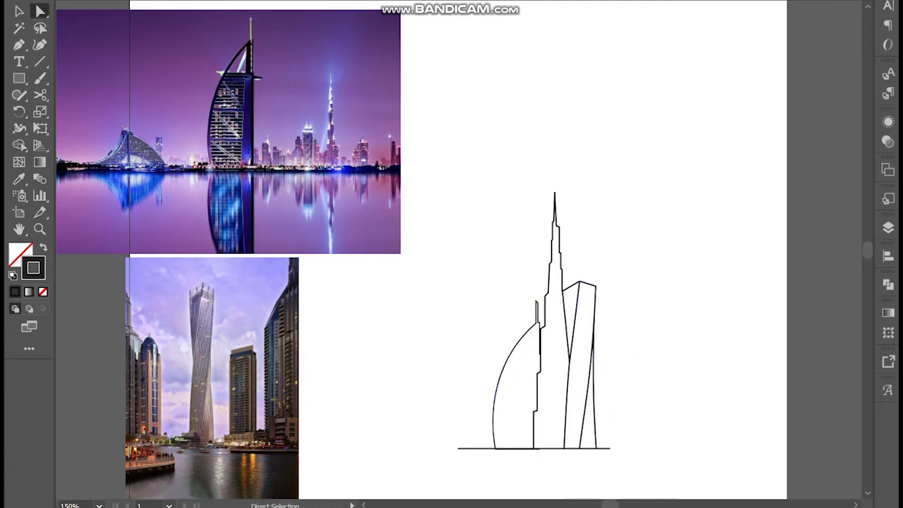
{"action": "key", "text": "c"}
{"action": "key", "text": "v"}
{"action": "left_click", "coordinate": [579, 283]}
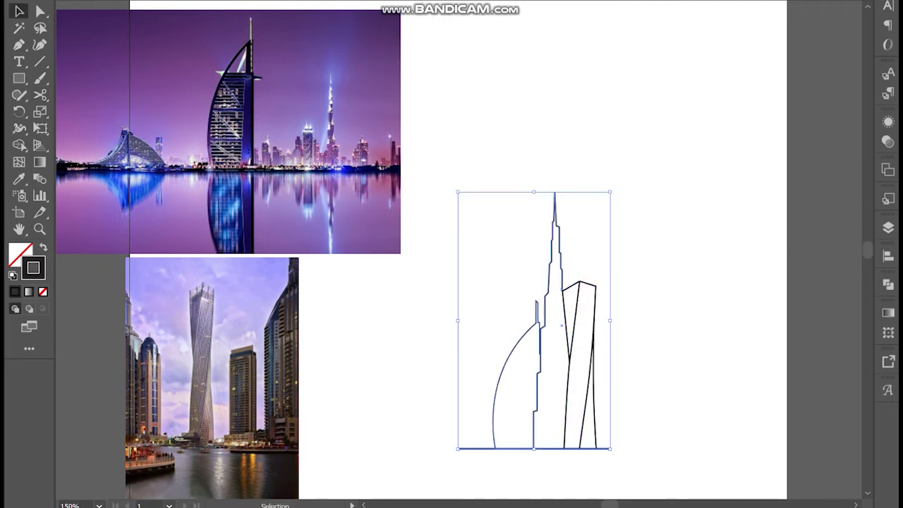
{"action": "left_click", "coordinate": [579, 283]}
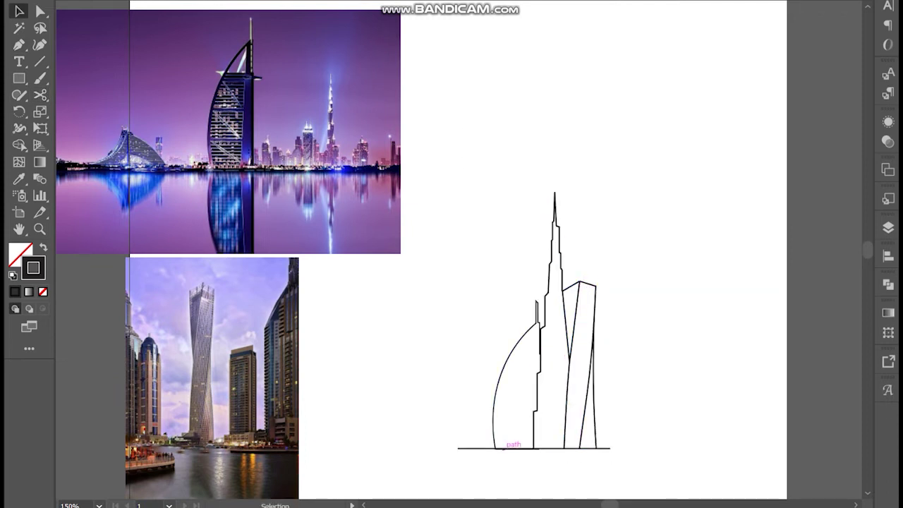
- Draw the first two curved rib lines from the sail base up to the mast
{"action": "left_click", "coordinate": [502, 448]}
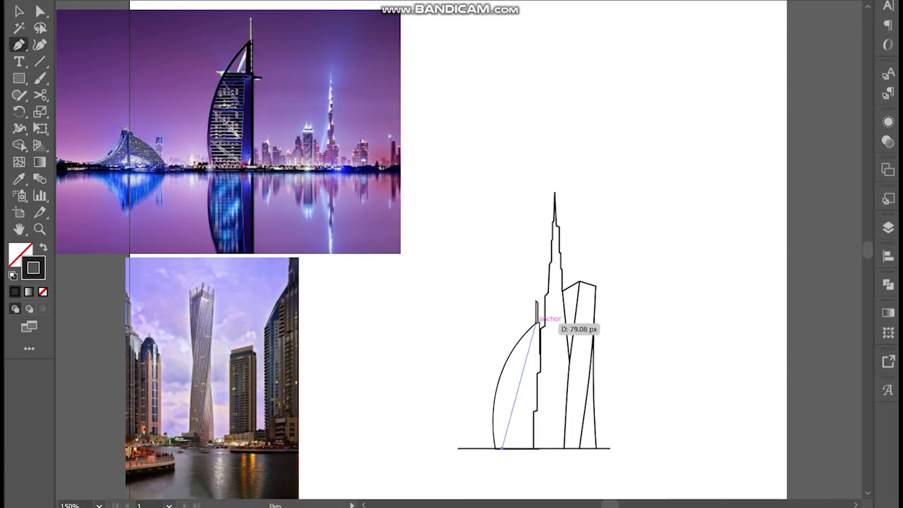
{"action": "left_click_drag", "start_coordinate": [538, 323], "coordinate": [583, 277]}
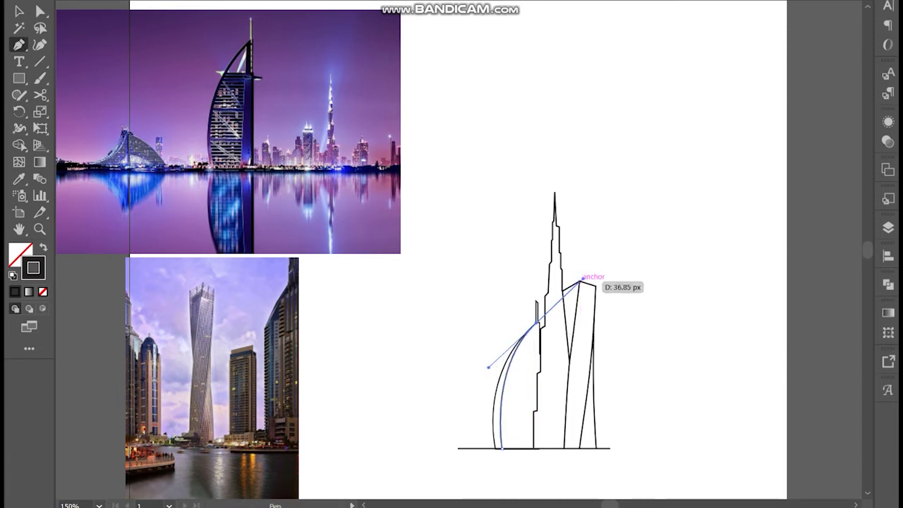
{"action": "left_click", "coordinate": [508, 448]}
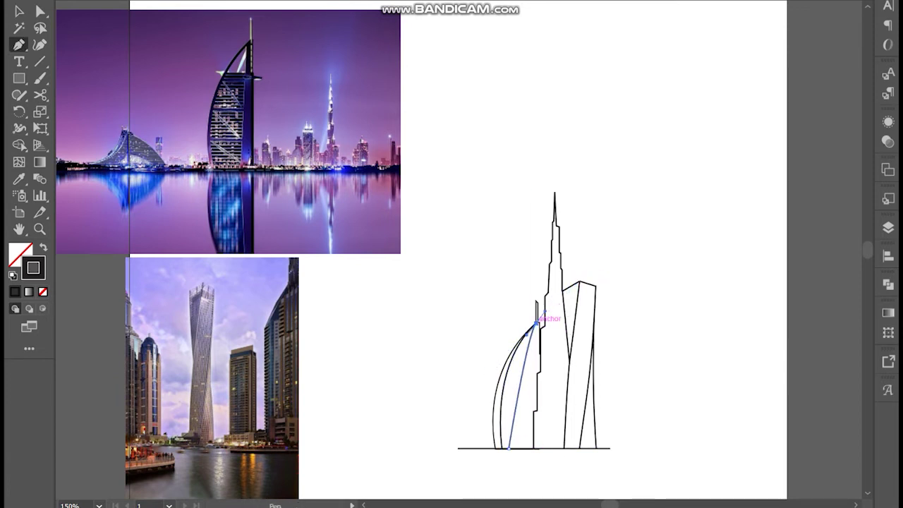
{"action": "left_click_drag", "start_coordinate": [537, 321], "coordinate": [577, 270]}
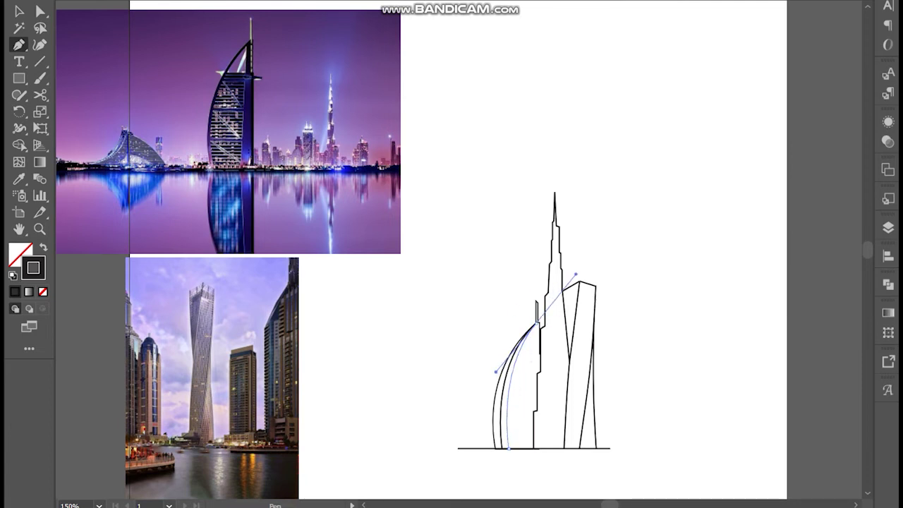
{"action": "left_click", "coordinate": [514, 447]}
{"action": "left_click_drag", "start_coordinate": [536, 324], "coordinate": [566, 277]}
{"action": "key", "text": "ctrl+shift+a"}
- Add two more curved rib lines to the mast, redrawing one misplaced curve
{"action": "left_click", "coordinate": [521, 448]}
{"action": "left_click_drag", "start_coordinate": [536, 321], "coordinate": [552, 293]}
{"action": "key", "text": "ctrl+z"}
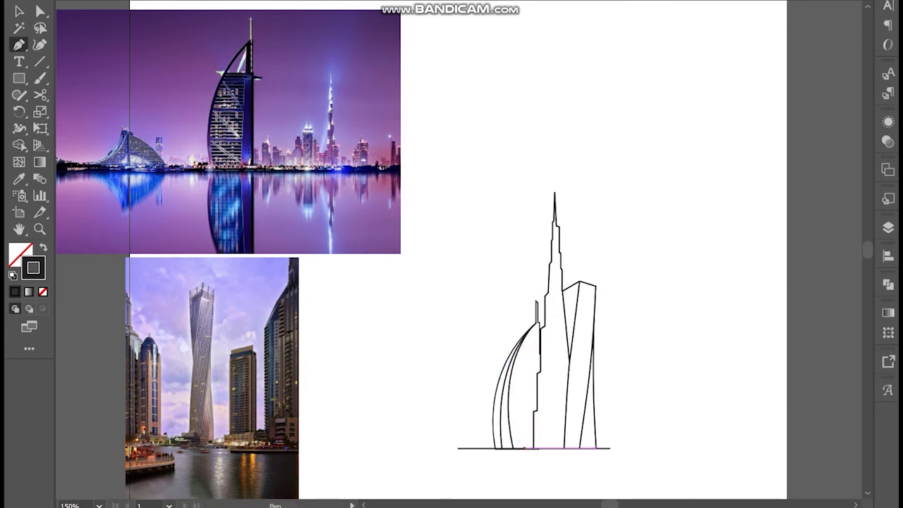
{"action": "left_click", "coordinate": [524, 448]}
{"action": "left_click_drag", "start_coordinate": [528, 328], "coordinate": [552, 280]}
{"action": "key", "text": "ctrl+shift+a"}
{"action": "left_click", "coordinate": [531, 448]}
{"action": "left_click_drag", "start_coordinate": [538, 322], "coordinate": [567, 273]}
{"action": "key", "text": "ctrl+shift+a"}
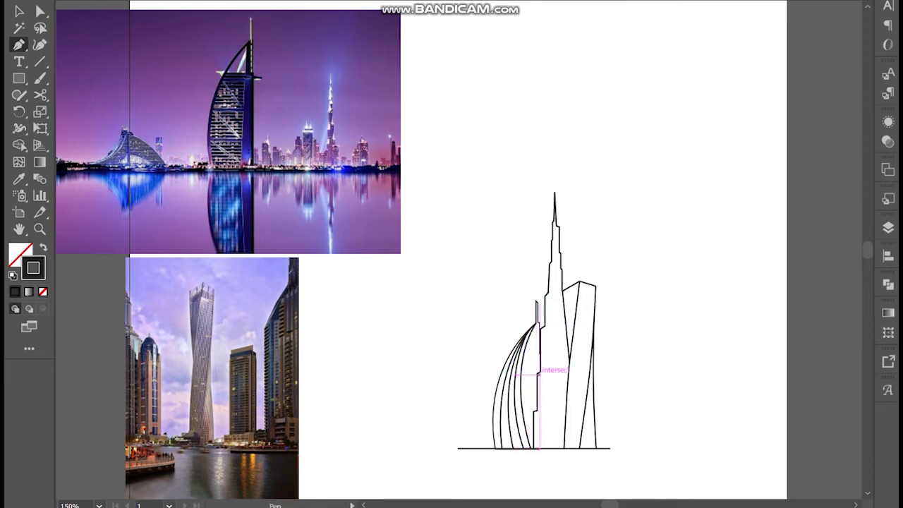
- With the Layers list open, nudge the sail arc and mast corner anchors into alignment
{"action": "key", "text": "F7"}
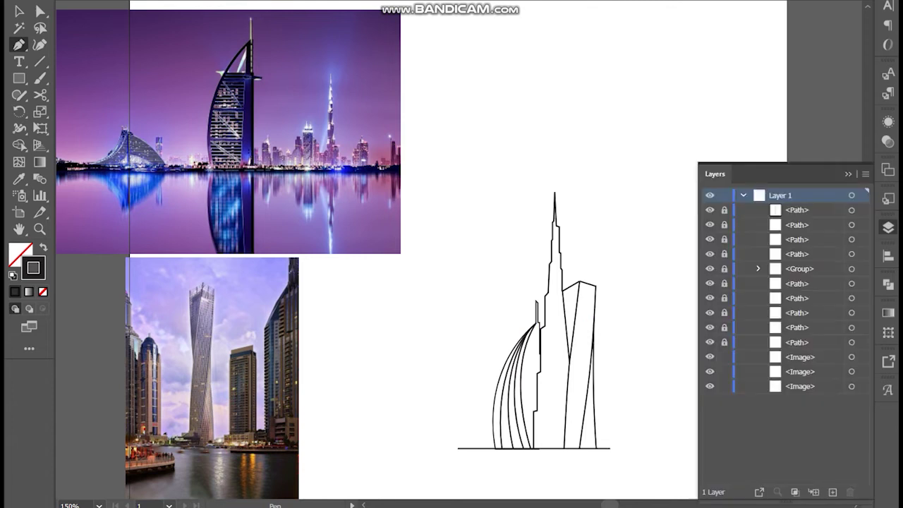
{"action": "key", "text": "a"}
{"action": "left_click", "coordinate": [539, 331]}
{"action": "mouse_move", "coordinate": [539, 325]}
{"action": "left_mouse_down"}
{"action": "mouse_move", "coordinate": [554, 346]}
{"action": "mouse_move", "coordinate": [558, 325]}
{"action": "mouse_move", "coordinate": [540, 321]}
{"action": "left_mouse_up"}
{"action": "left_click", "coordinate": [538, 321]}
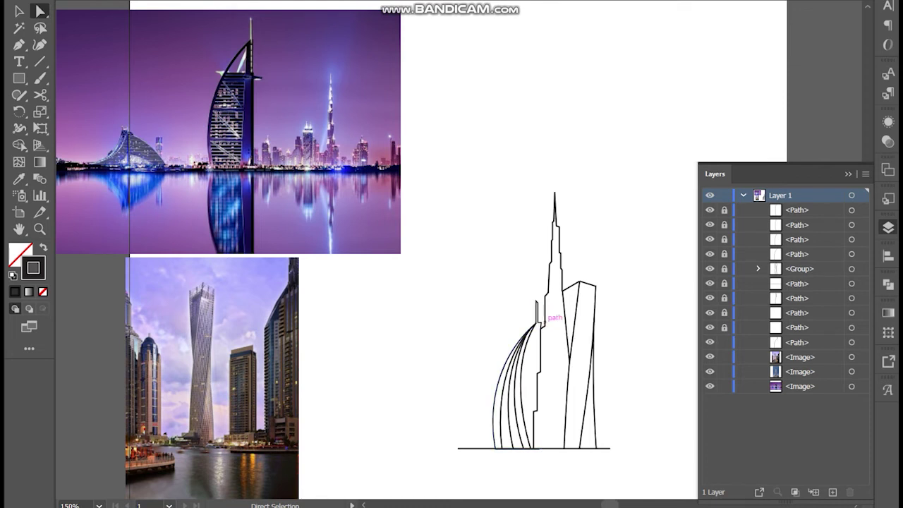
{"action": "scroll", "coordinate": [538, 320], "scroll_direction": "up", "scroll_amount": 4}
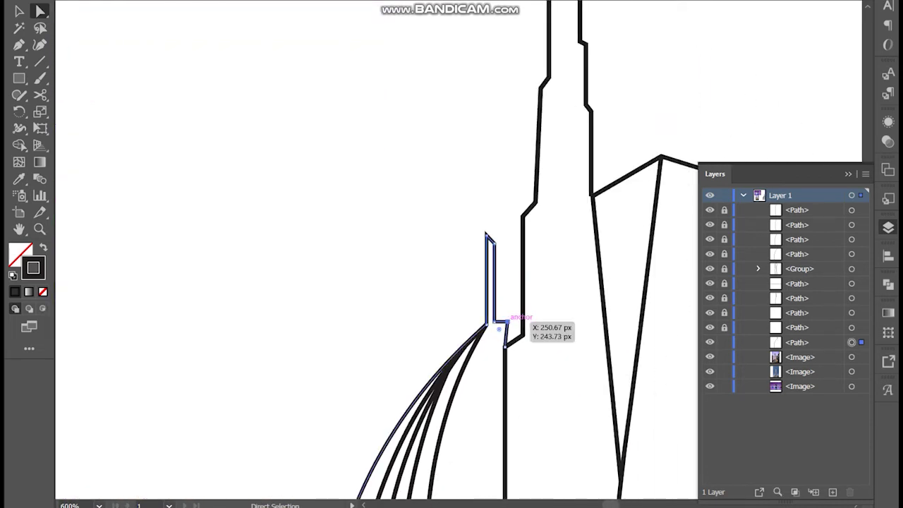
{"action": "left_click", "coordinate": [498, 297]}
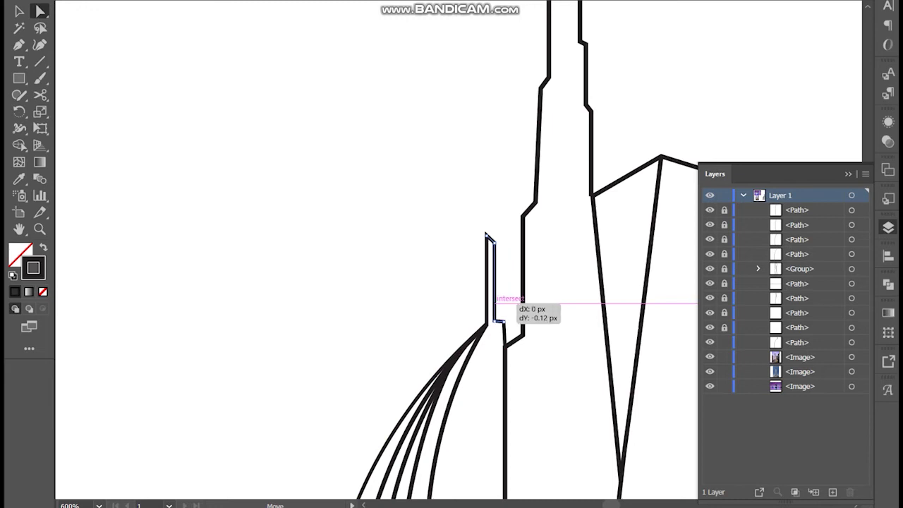
{"action": "left_click_drag", "start_coordinate": [497, 302], "coordinate": [516, 336]}
- Draw several vertical detail lines down the central tower, from its top to the base
{"action": "key", "text": "ctrl+minus"}
{"action": "key", "text": "ctrl+minus"}
{"action": "key", "text": "ctrl+minus"}
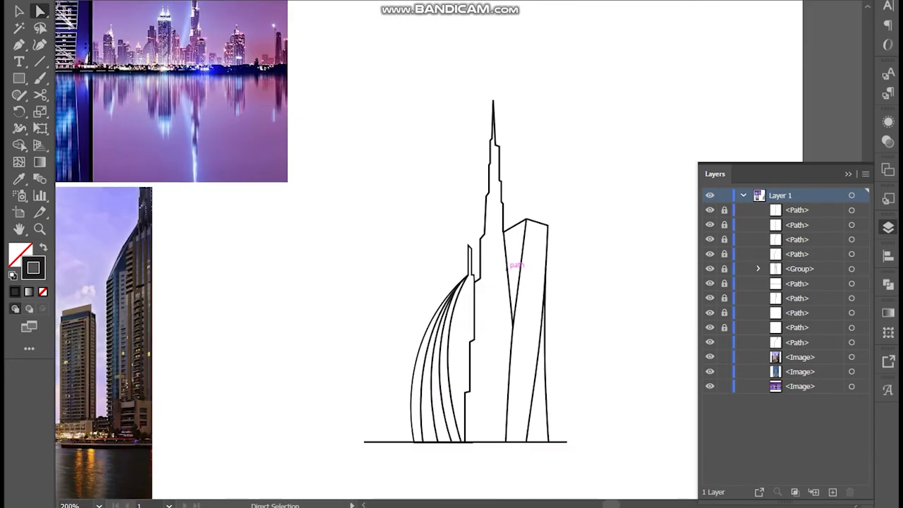
{"action": "left_click", "coordinate": [468, 391]}
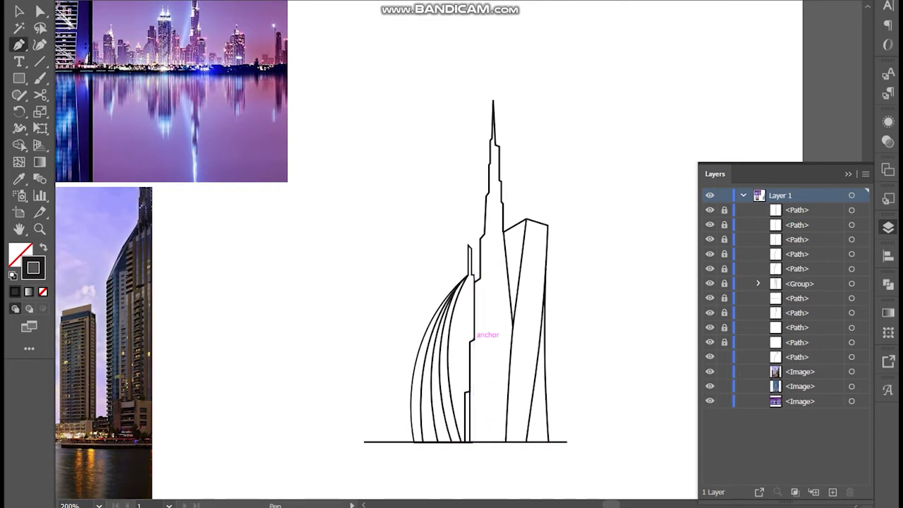
{"action": "left_click", "coordinate": [478, 277]}
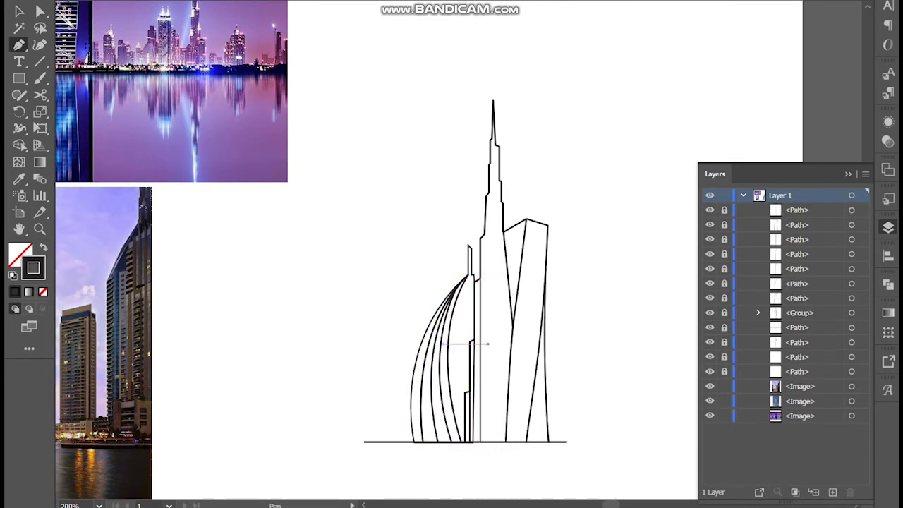
{"action": "left_click", "coordinate": [494, 269]}
{"action": "left_click", "coordinate": [487, 432]}
{"action": "left_click", "coordinate": [485, 389]}
{"action": "left_click", "coordinate": [492, 162]}
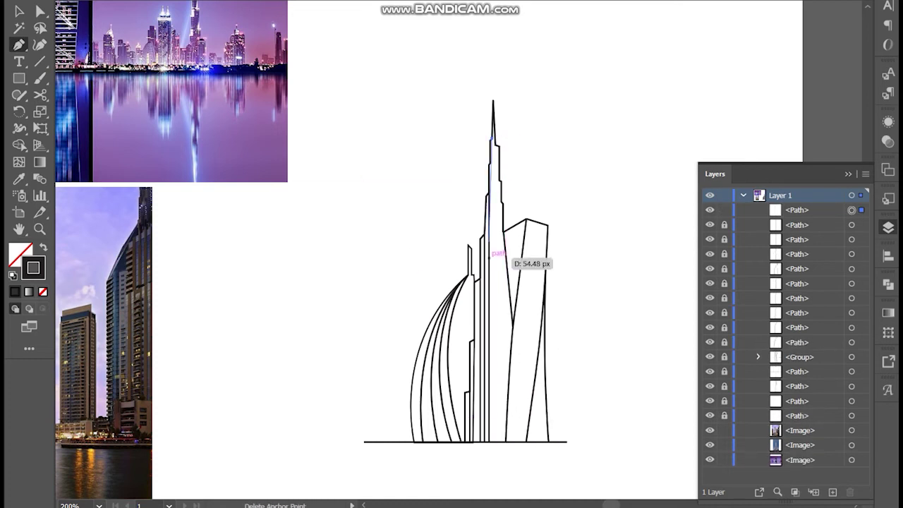
{"action": "left_click", "coordinate": [531, 442]}
{"action": "left_click", "coordinate": [532, 443], "text": "ctrl"}
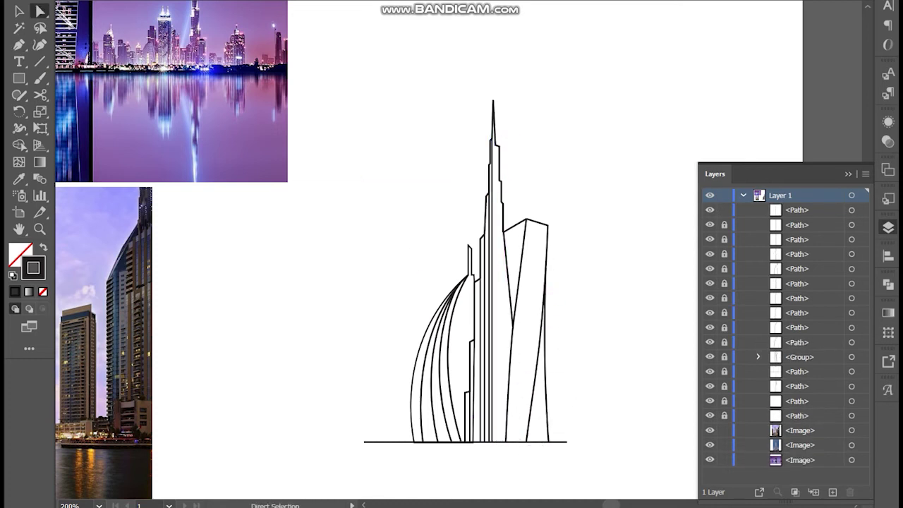
- Add another vertical line from near the tower top to the base, then nudge a point on the right tower's path
{"action": "key", "text": "p"}
{"action": "left_click", "coordinate": [499, 182]}
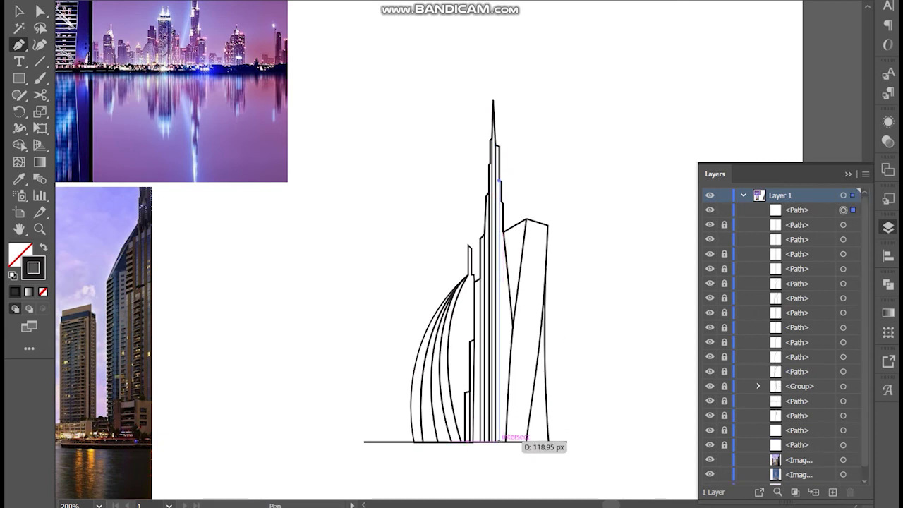
{"action": "left_click", "coordinate": [503, 441]}
{"action": "left_click", "coordinate": [545, 321], "text": "ctrl"}
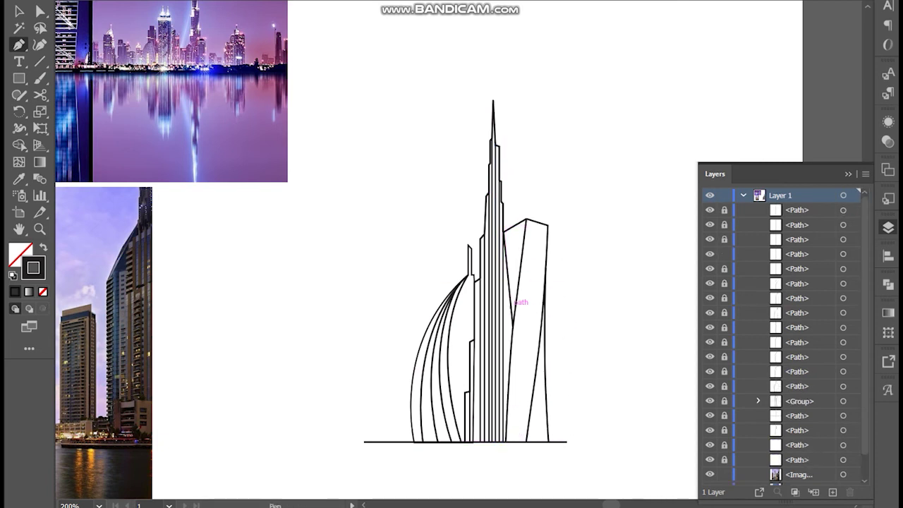
{"action": "left_click_drag", "start_coordinate": [519, 318], "coordinate": [520, 352]}
- Select the right tower's paths and start a line down its left edge
{"action": "key", "text": "v"}
{"action": "left_click_drag", "start_coordinate": [605, 402], "coordinate": [527, 227]}
{"action": "left_click", "coordinate": [505, 229]}
{"action": "left_click", "coordinate": [511, 407]}
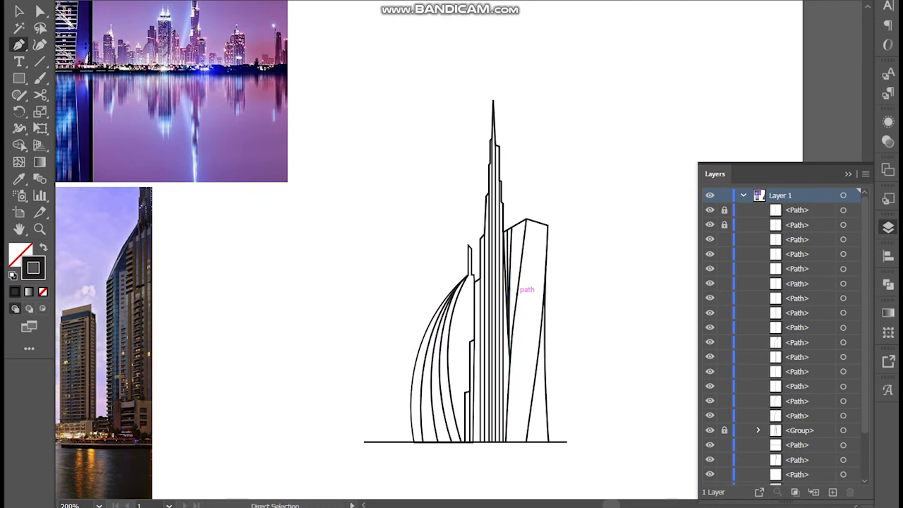
- Draw a curve down the right tower's left edge to the base and lock it
{"action": "left_click", "coordinate": [526, 219]}
{"action": "left_click", "coordinate": [510, 285]}
{"action": "left_click", "coordinate": [510, 355]}
{"action": "left_click", "coordinate": [511, 425]}
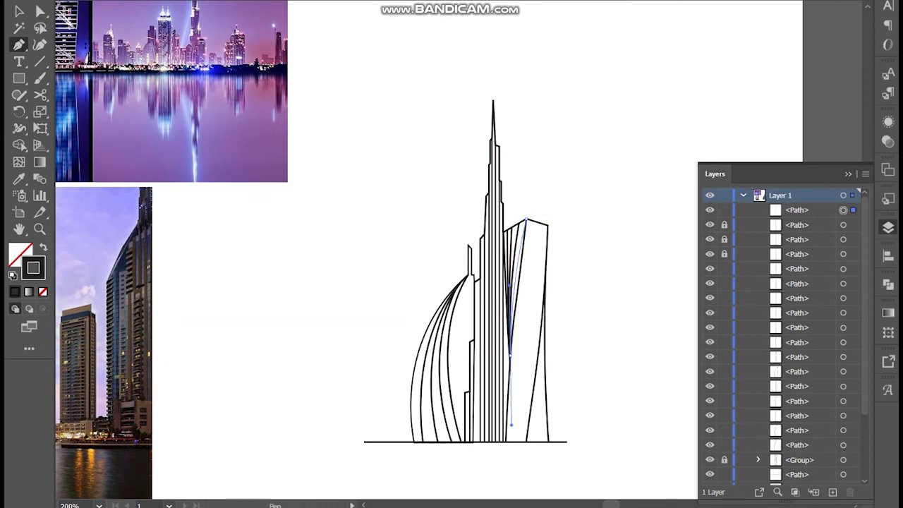
{"action": "key", "text": "ctrl+2"}
- Draw a curved twist line from the tower top to the ground line, and another up to its right corner
{"action": "left_click", "coordinate": [526, 219]}
{"action": "left_click", "coordinate": [510, 415]}
{"action": "left_click", "coordinate": [515, 442]}
{"action": "left_click_drag", "start_coordinate": [529, 246], "coordinate": [533, 255]}
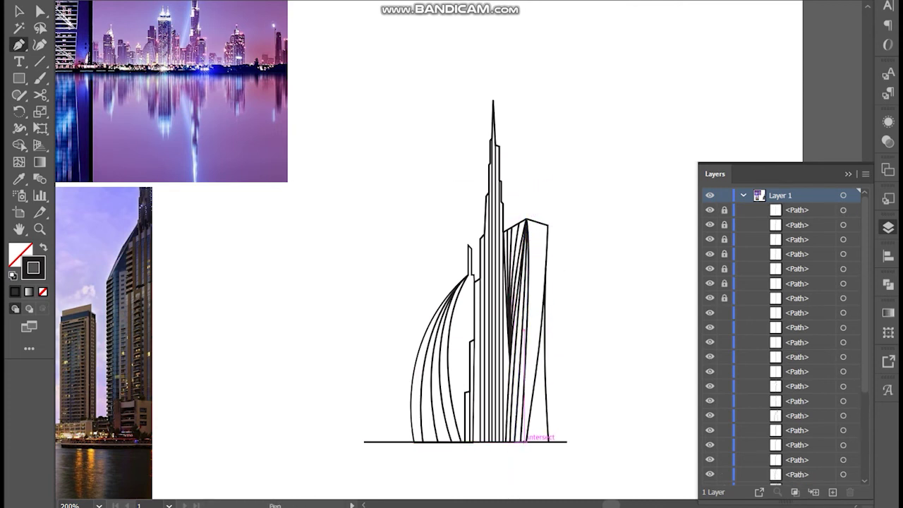
{"action": "left_click", "coordinate": [526, 441]}
{"action": "left_click_drag", "start_coordinate": [548, 225], "coordinate": [560, 185]}
- Zoom out and draw a curve from the ground line up to the tower's top corner
{"action": "key", "text": "v"}
{"action": "key", "text": "ctrl+1"}
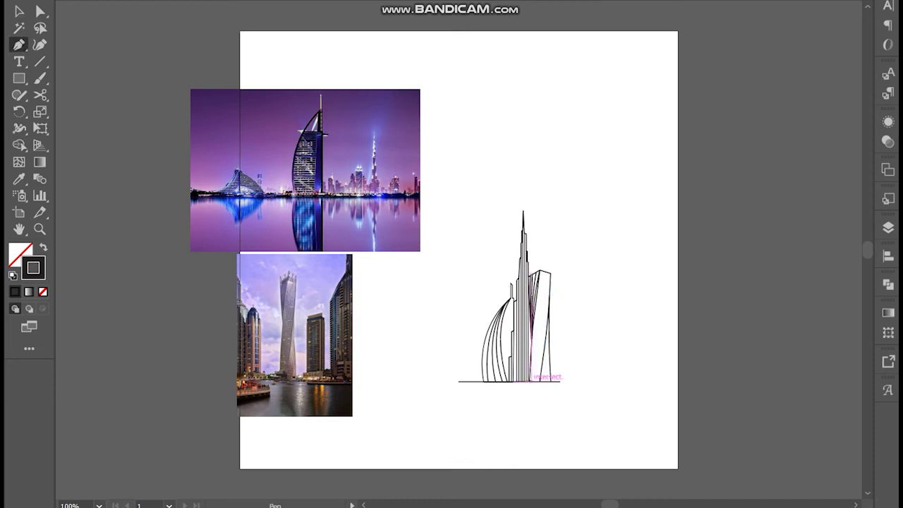
{"action": "scroll", "coordinate": [597, 335], "scroll_direction": "up", "scroll_amount": 3}
{"action": "left_click", "coordinate": [404, 472]}
{"action": "mouse_move", "coordinate": [428, 142]}
{"action": "left_mouse_down"}
{"action": "mouse_move", "coordinate": [459, 106]}
{"action": "mouse_move", "coordinate": [456, 53]}
{"action": "mouse_move", "coordinate": [487, 187]}
{"action": "mouse_move", "coordinate": [461, 91]}
{"action": "left_mouse_up"}
{"action": "key", "text": "Escape"}
- Add one more curve from the ground line to the top corner, then show Layers and select the outer edge path
{"action": "left_click", "coordinate": [419, 472]}
{"action": "mouse_move", "coordinate": [459, 145]}
{"action": "left_mouse_down"}
{"action": "mouse_move", "coordinate": [471, 89]}
{"action": "mouse_move", "coordinate": [459, 173]}
{"action": "mouse_move", "coordinate": [464, 131]}
{"action": "left_mouse_up"}
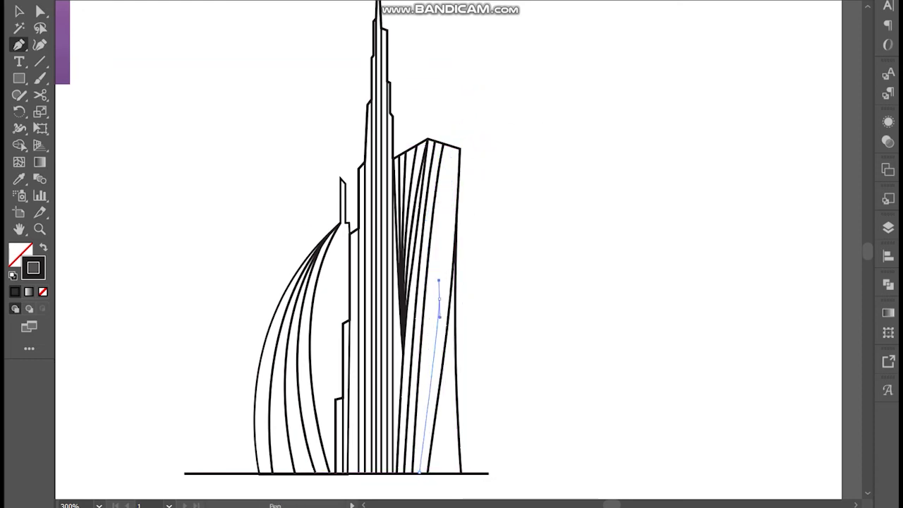
{"action": "left_click", "coordinate": [460, 145]}
{"action": "key", "text": "Escape"}
{"action": "key", "text": "a"}
{"action": "key", "text": "F7"}
{"action": "left_click", "coordinate": [459, 467]}
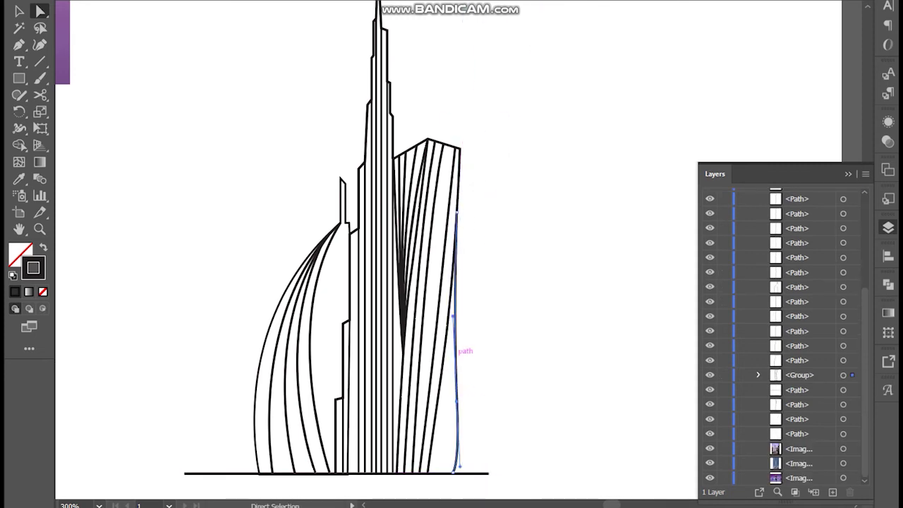
- Try reshaping the right tower's outer edge and a curve's top point, undoing the unwanted bends
{"action": "left_click_drag", "start_coordinate": [457, 399], "coordinate": [460, 289]}
{"action": "left_click_drag", "start_coordinate": [453, 469], "coordinate": [427, 476]}
{"action": "mouse_move", "coordinate": [442, 373]}
{"action": "left_mouse_down"}
{"action": "mouse_move", "coordinate": [433, 447]}
{"action": "mouse_move", "coordinate": [446, 362]}
{"action": "left_mouse_up"}
{"action": "key", "text": "ctrl+z"}
{"action": "key", "text": "ctrl+z"}
{"action": "key", "text": "ctrl+z"}
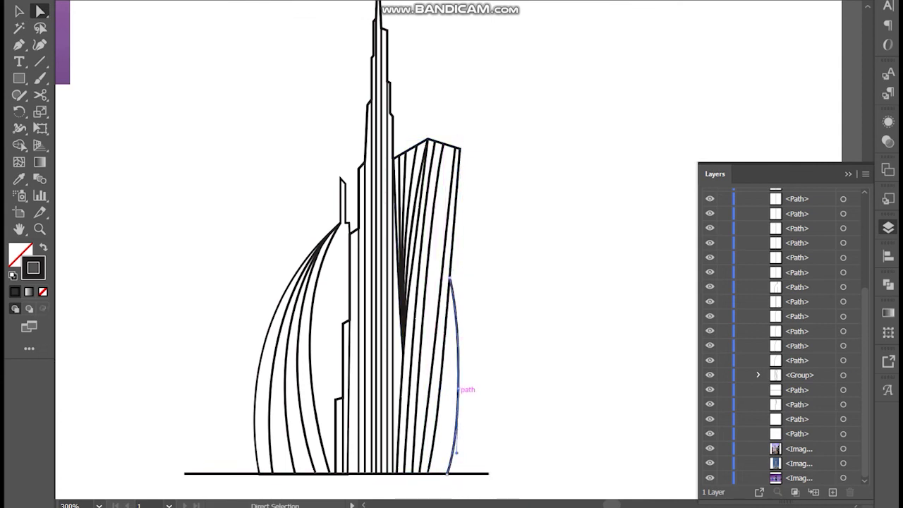
{"action": "key", "text": "ctrl+z"}
{"action": "left_click", "coordinate": [413, 211]}
{"action": "left_click_drag", "start_coordinate": [427, 141], "coordinate": [432, 143]}
{"action": "key", "text": "ctrl+z"}
{"action": "key", "text": "ctrl+shift+z"}
{"action": "key", "text": "ctrl+z"}
{"action": "key", "text": "ctrl+shift+z"}
{"action": "key", "text": "ctrl+z"}
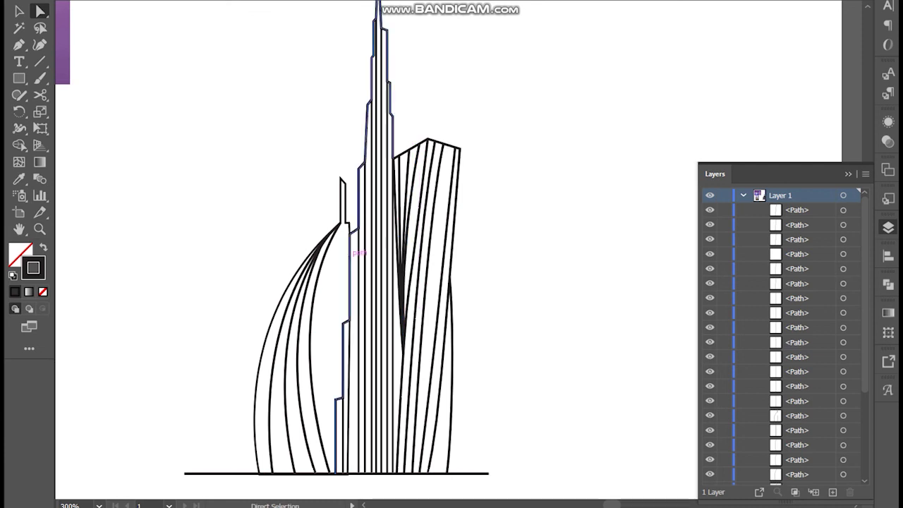
- Curve the new line, anchor it near the base, and lock the finished path
{"action": "left_click_drag", "start_coordinate": [338, 223], "coordinate": [341, 224]}
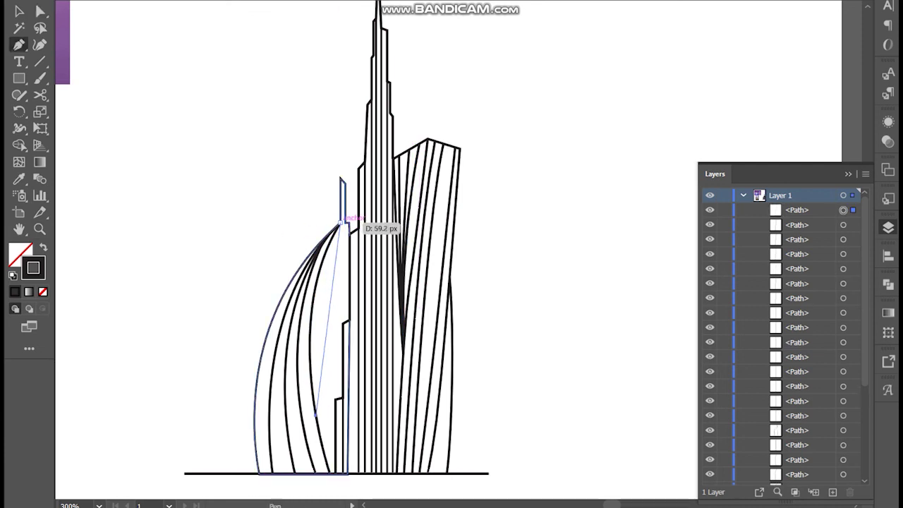
{"action": "left_click", "coordinate": [317, 416]}
{"action": "scroll", "coordinate": [317, 443], "scroll_direction": "down", "scroll_amount": 3}
{"action": "key", "text": "ctrl"}
{"action": "key", "text": "ctrl+2"}
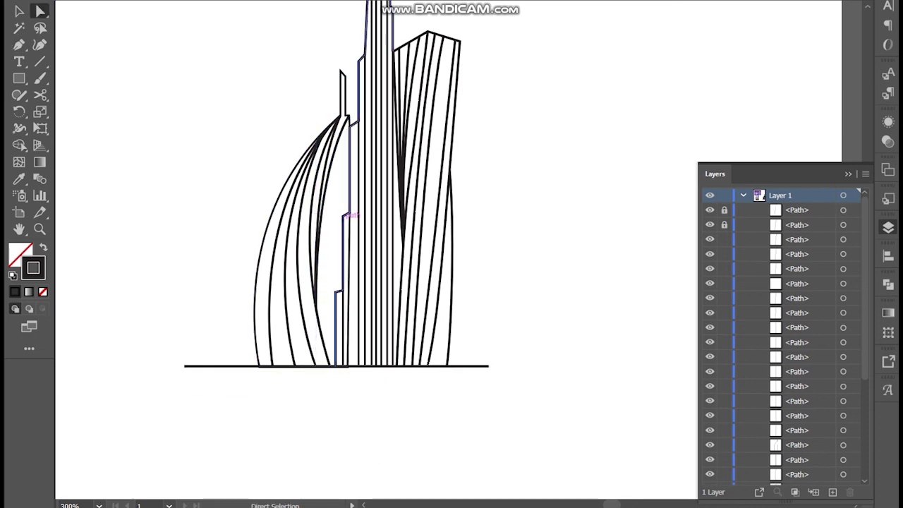
{"action": "key", "text": "p"}
- Draw a detail line down the central tower's left side to near its base
{"action": "left_click", "coordinate": [344, 215]}
{"action": "left_click", "coordinate": [322, 340]}
{"action": "left_click", "coordinate": [328, 421]}
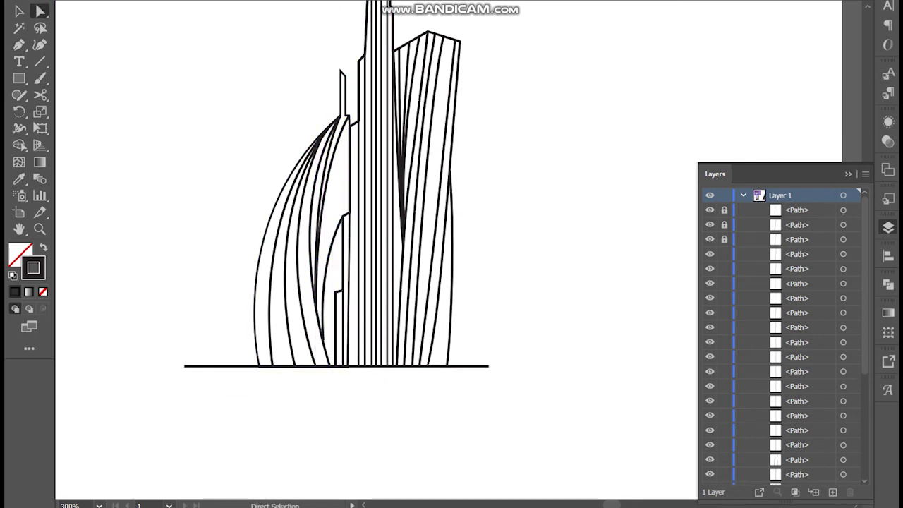
{"action": "scroll", "coordinate": [339, 247], "scroll_direction": "down", "scroll_amount": 5}
{"action": "scroll", "coordinate": [339, 247], "scroll_direction": "up", "scroll_amount": 8}
- Select all the tower paths and group them
{"action": "scroll", "coordinate": [352, 247], "scroll_direction": "down", "scroll_amount": 4}
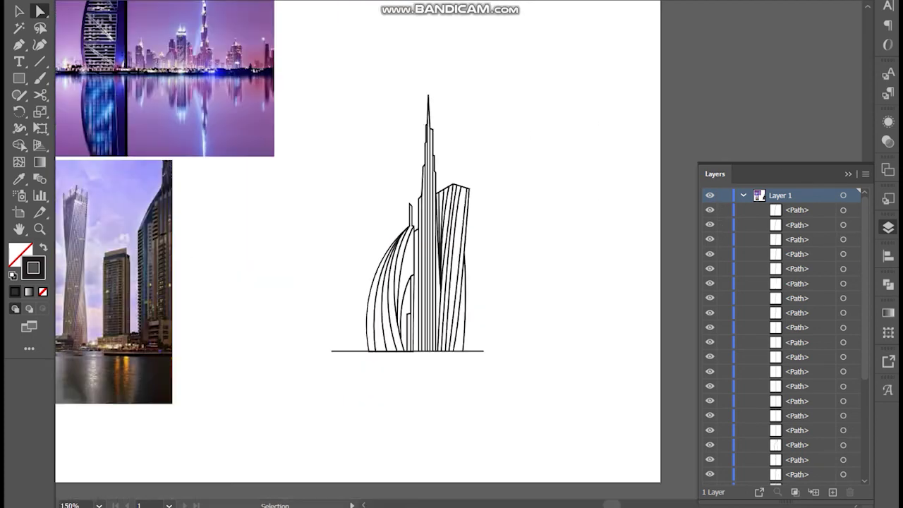
{"action": "key", "text": "v"}
{"action": "key", "text": "ctrl+a"}
{"action": "key", "text": "ctrl+g"}
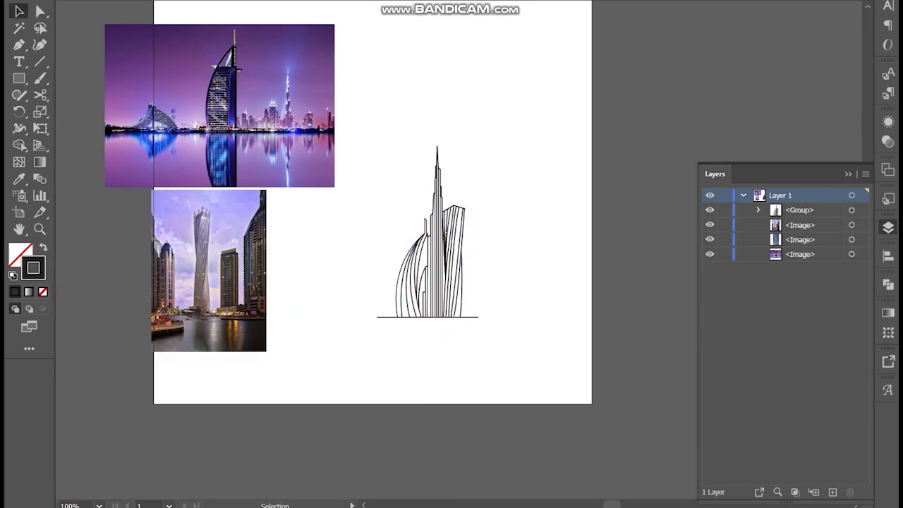
- Line up the three reference photos in a row along the artboard's top edge
{"action": "left_click", "coordinate": [219, 106]}
{"action": "scroll", "coordinate": [219, 106], "scroll_direction": "up", "scroll_amount": 2}
{"action": "scroll", "coordinate": [353, 247], "scroll_direction": "left", "scroll_amount": 3}
{"action": "left_click_drag", "start_coordinate": [352, 225], "coordinate": [404, 163]}
{"action": "left_click_drag", "start_coordinate": [335, 358], "coordinate": [564, 135]}
{"action": "left_click_drag", "start_coordinate": [264, 387], "coordinate": [601, 163]}
- Move the grouped tower drawing beneath the photos, deselect it, and close Layers
{"action": "left_click", "coordinate": [515, 339]}
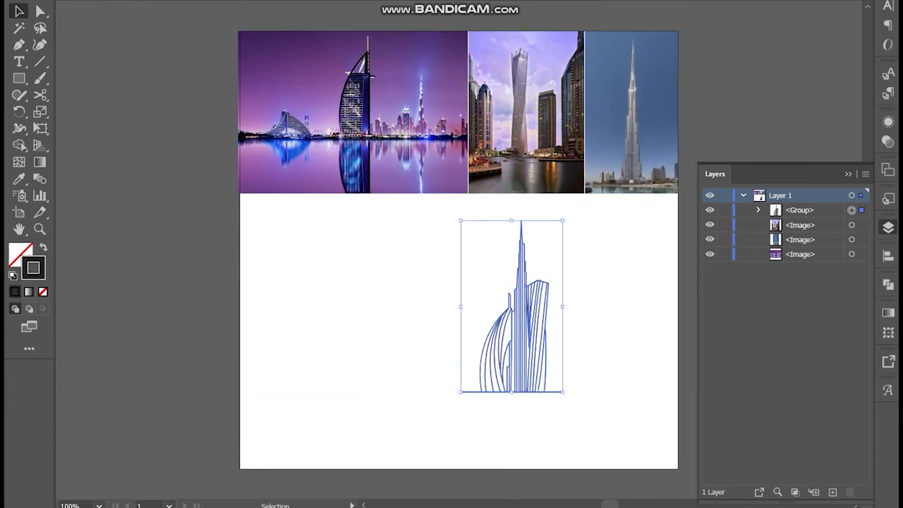
{"action": "left_click_drag", "start_coordinate": [519, 332], "coordinate": [467, 349]}
{"action": "key", "text": "ctrl+shift+a"}
{"action": "key", "text": "F7"}
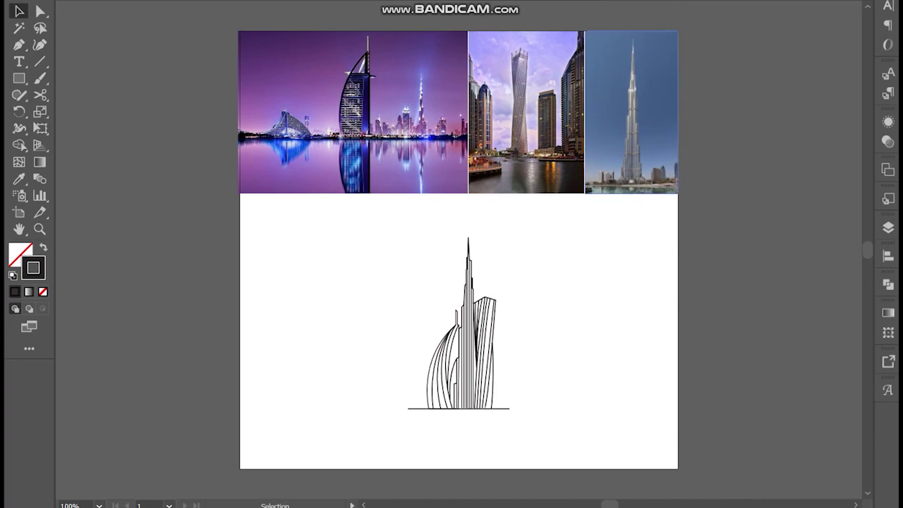